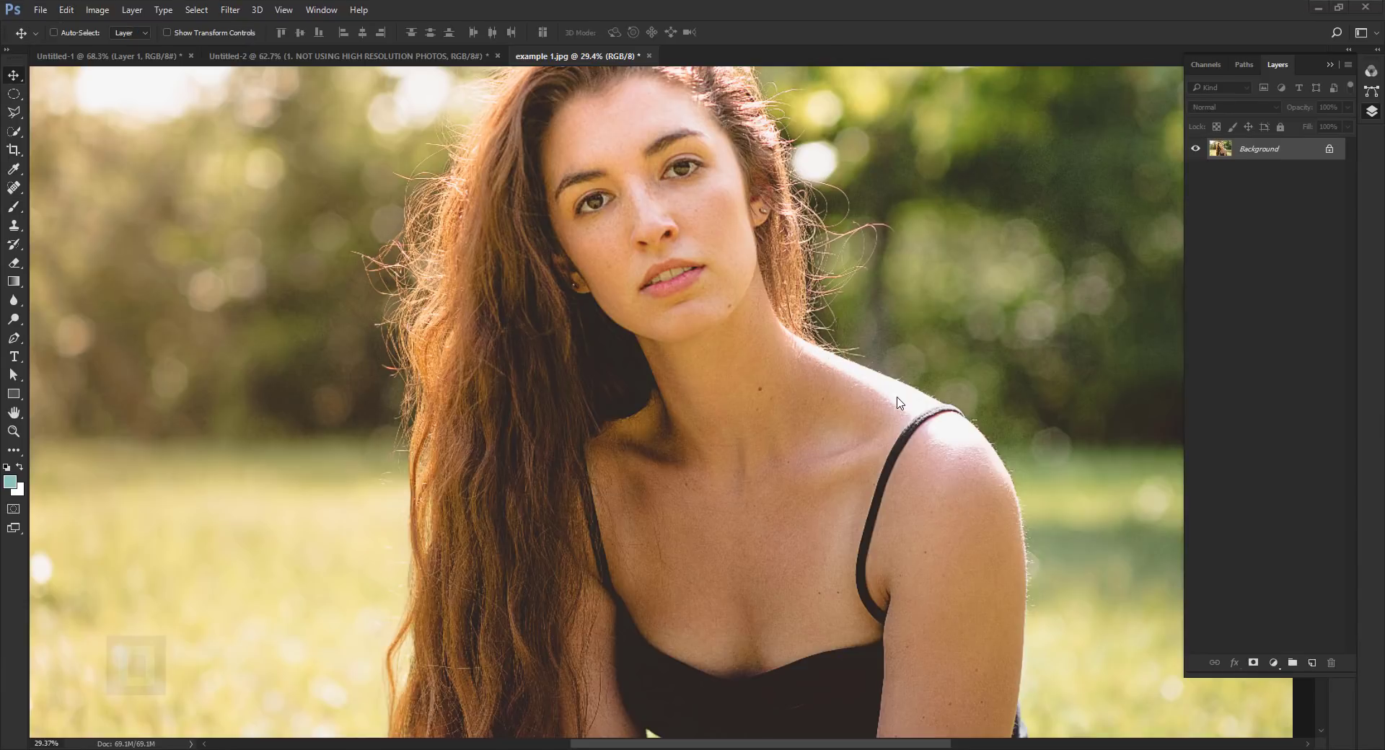
Zoom in to the neck's skin pixels and pick the Quick Selection Tool at 1 px brush size.
scroll(717, 371, "up", 5)
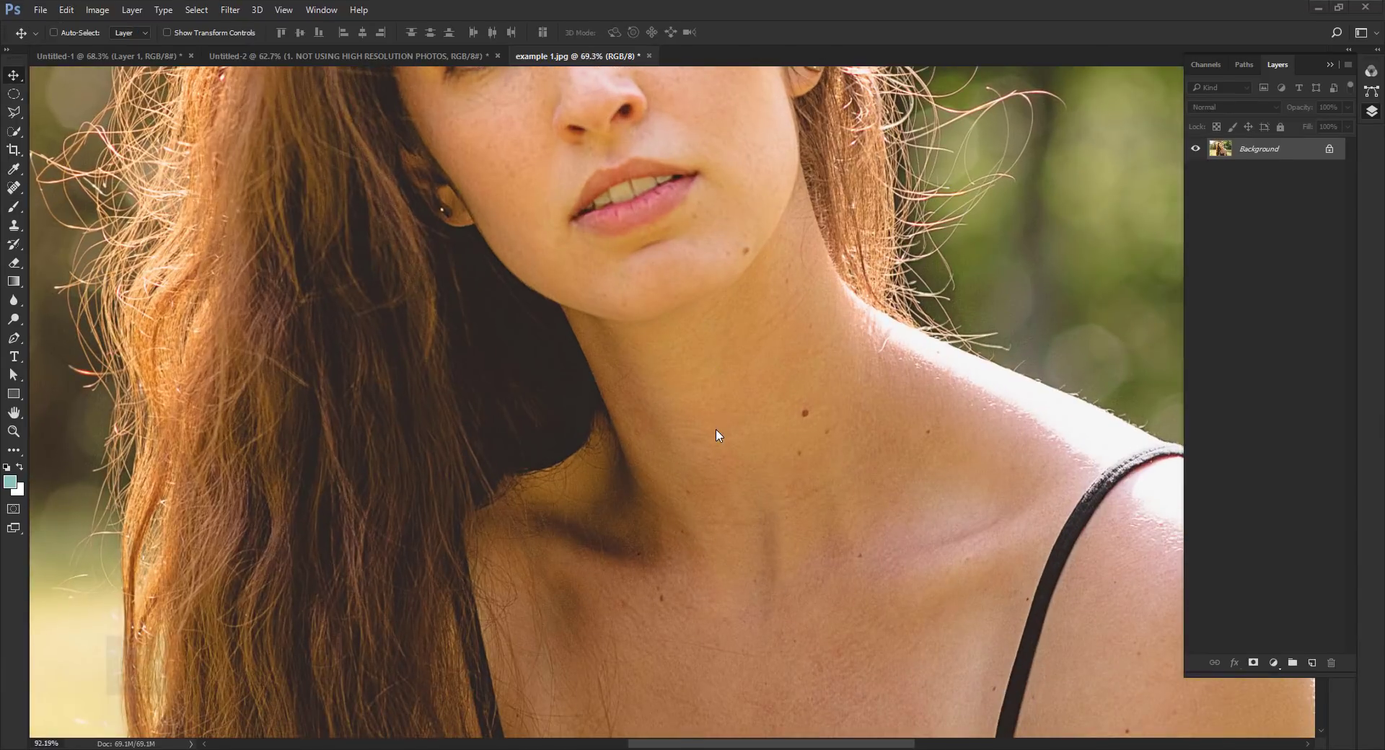
scroll(717, 436, "up", 10)
left_click_drag(519, 362, 862, 199)
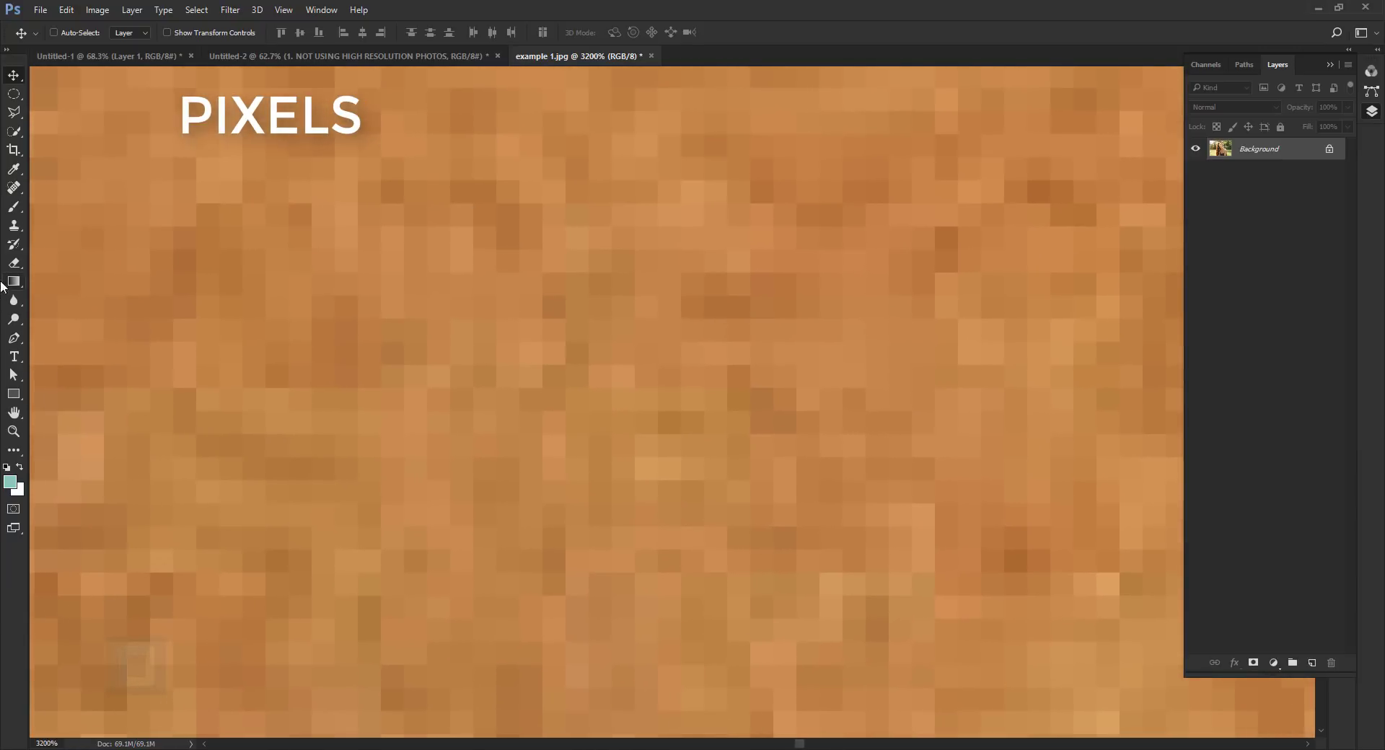
left_click(13, 132)
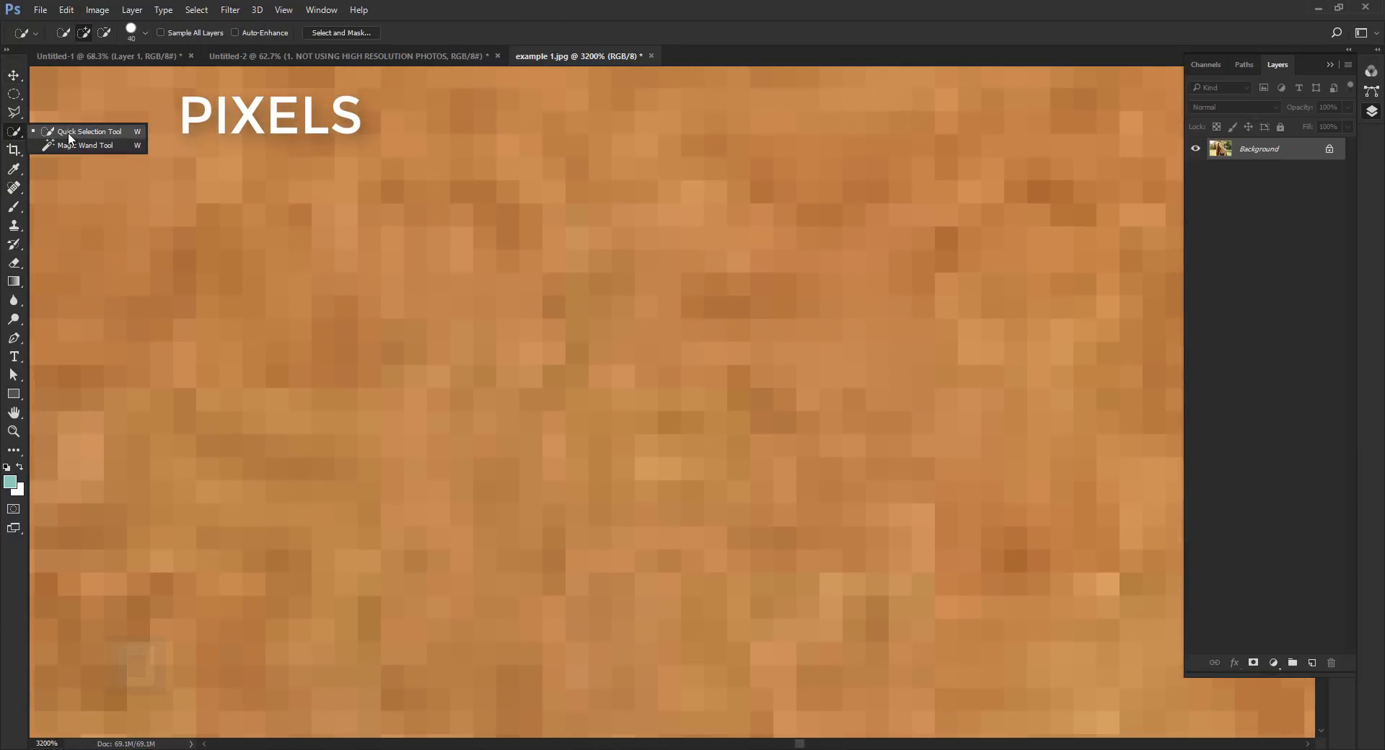
left_click(68, 132)
key("bracketleft")
key("bracketleft")
key("bracketleft")
key("bracketleft")
key("bracketleft")
key("bracketleft")
key("bracketleft")
key("bracketleft")
key("bracketleft")
key("bracketleft")
key("bracketleft")
key("bracketleft")
Brush a rough selection over neck skin patches, then enlarge the brush to 9 px.
mouse_move(522, 310)
left_mouse_down()
mouse_move(599, 386)
mouse_move(894, 368)
left_mouse_up()
mouse_move(885, 460)
left_mouse_down()
mouse_move(361, 420)
mouse_move(206, 336)
mouse_move(247, 220)
mouse_move(672, 148)
mouse_move(839, 178)
mouse_move(1032, 265)
mouse_move(992, 499)
mouse_move(821, 626)
mouse_move(499, 691)
mouse_move(107, 605)
mouse_move(74, 501)
mouse_move(175, 467)
mouse_move(288, 515)
mouse_move(409, 398)
mouse_move(496, 246)
mouse_move(616, 285)
mouse_move(757, 258)
mouse_move(821, 281)
mouse_move(913, 257)
left_mouse_up()
scroll(721, 339, "down", 5)
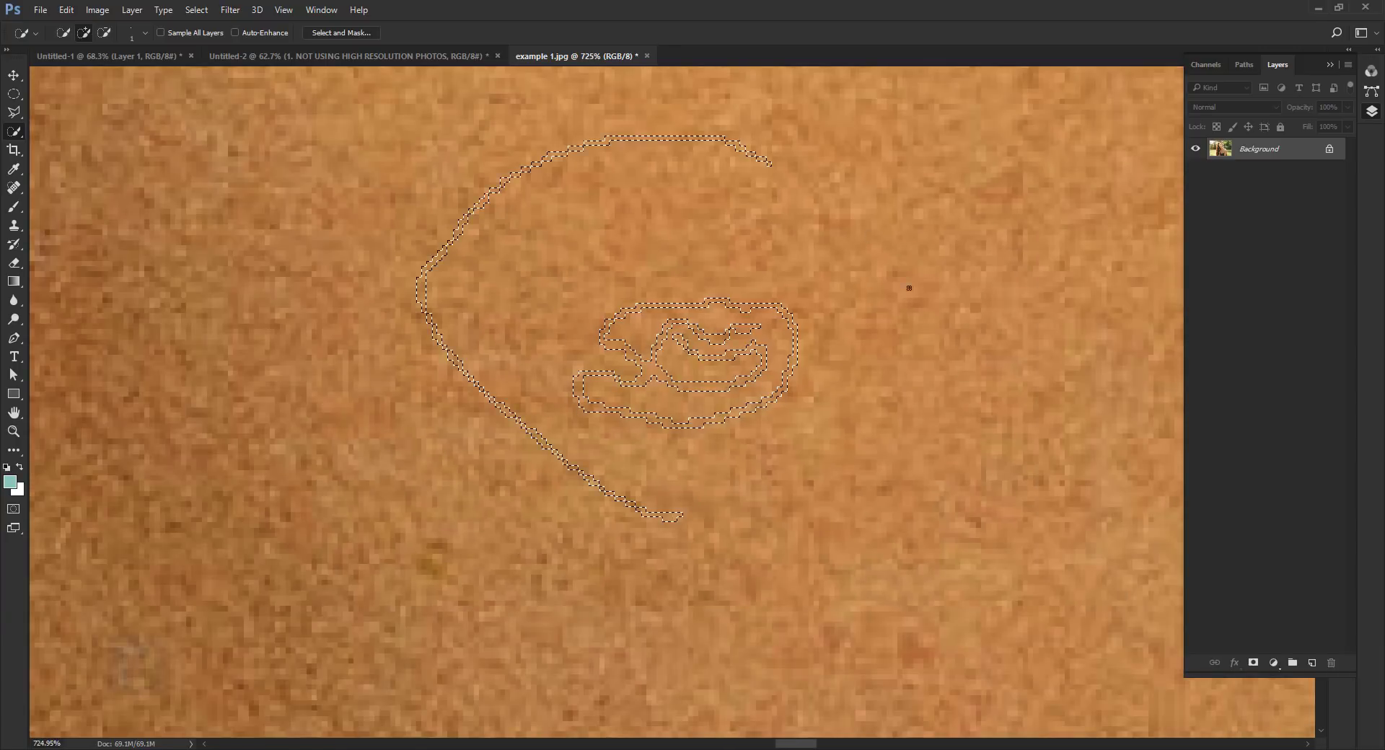
key("bracketright")
key("bracketright")
key("bracketright")
key("bracketright")
key("bracketright")
key("bracketright")
key("bracketright")
key("bracketright")
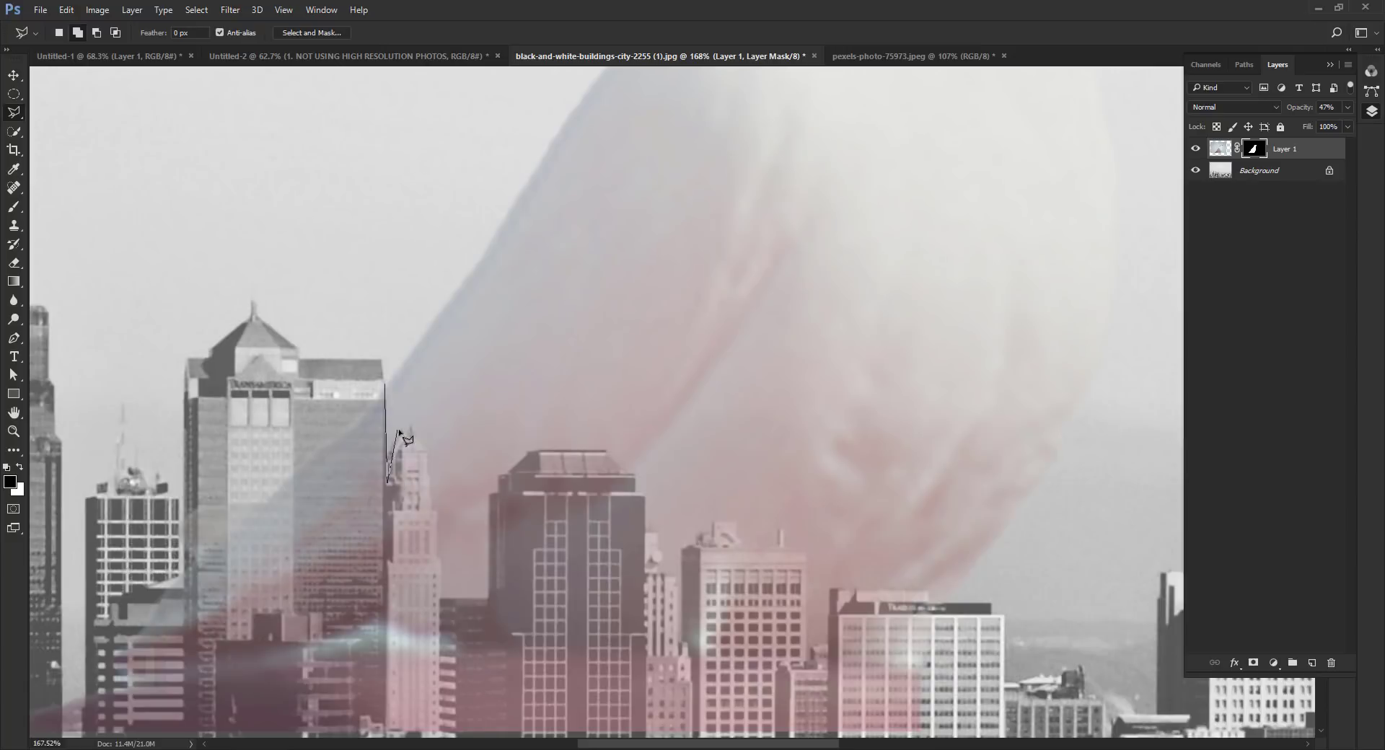
Trace the building tops with the Lasso so the pigeon's mask hides it behind the skyline.
mouse_move(386, 403)
left_mouse_down()
mouse_move(387, 466)
mouse_move(436, 525)
mouse_move(505, 470)
mouse_move(689, 546)
mouse_move(851, 645)
mouse_move(938, 601)
left_mouse_up()
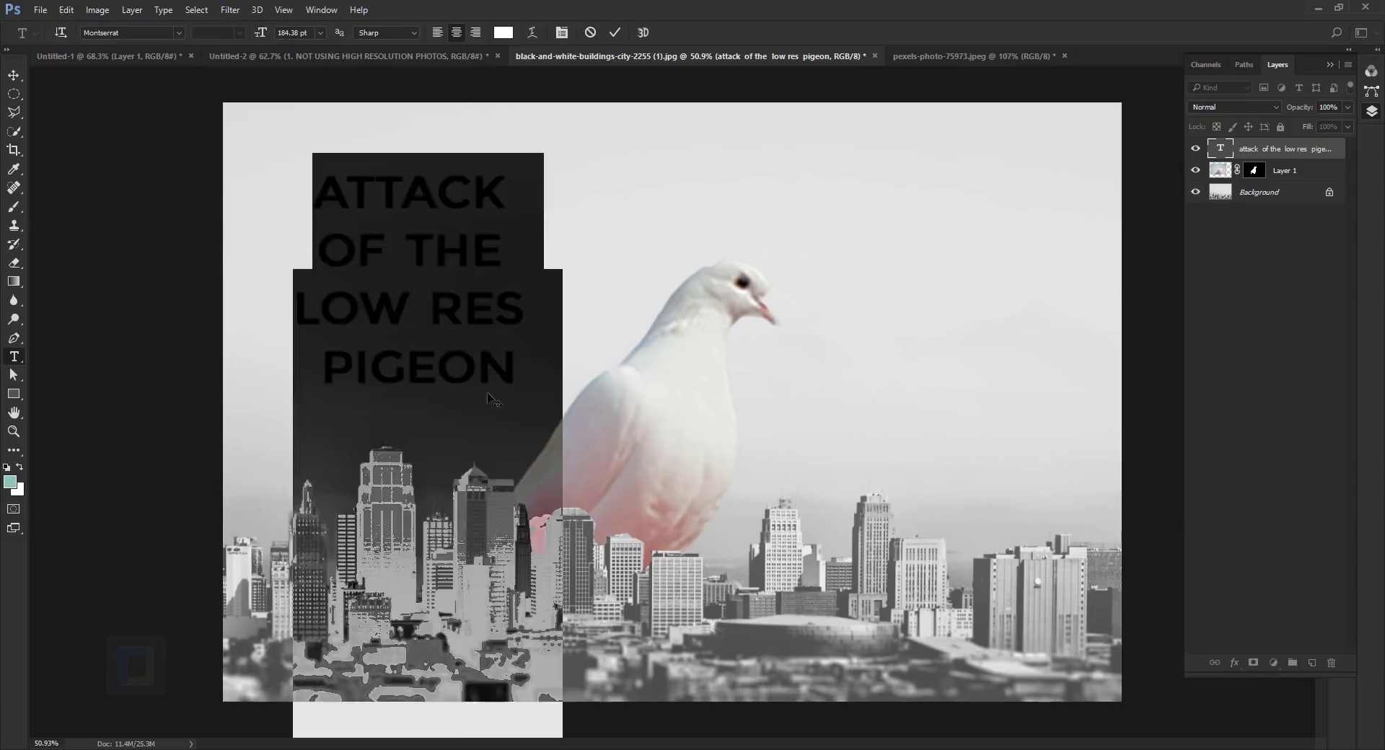
Append ' !!' to the title, color ATTACK red, and warp the title into an arc.
type("!!")
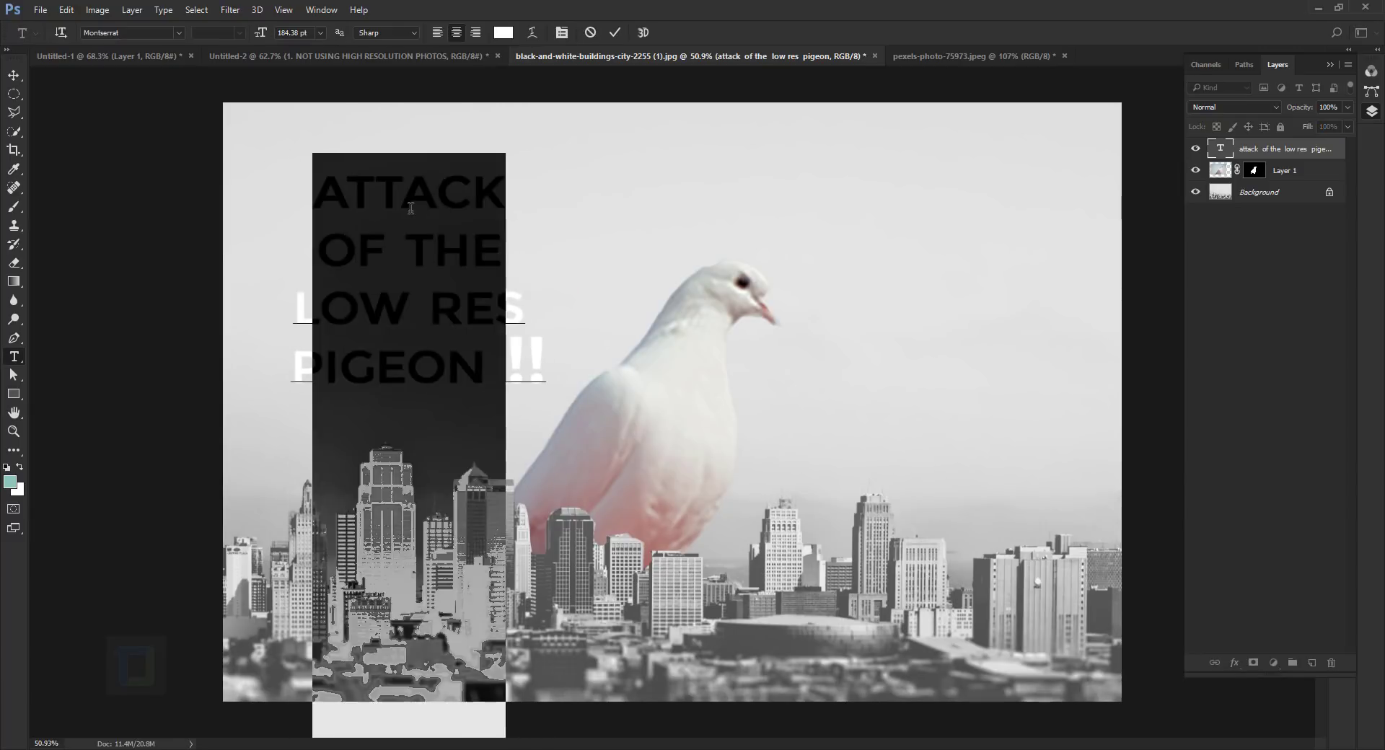
left_click(502, 32)
left_click(1234, 238)
left_click(1283, 148)
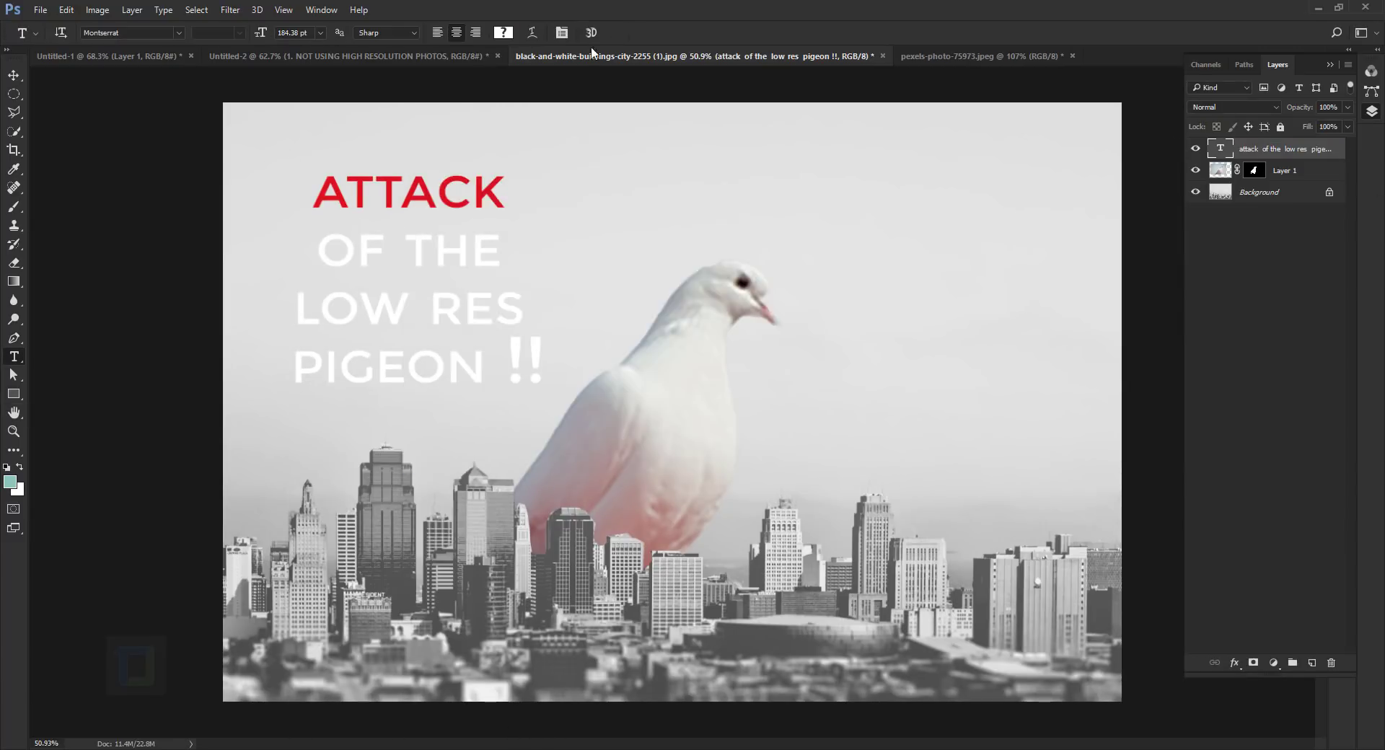
left_click(534, 32)
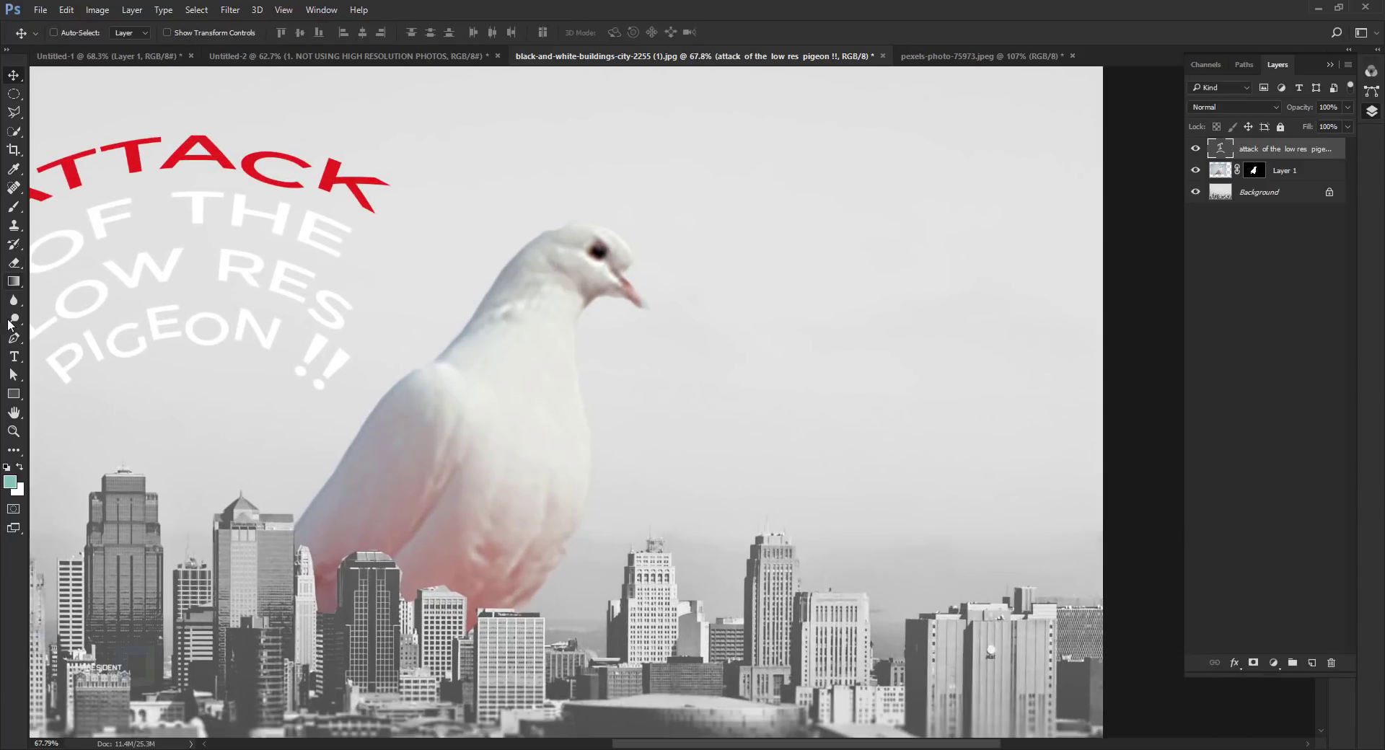
Paste a caption into a new text layer near the pigeon's beak.
key("t")
left_click(711, 294)
type("FIGHT ME YOU BITCHES !!!")
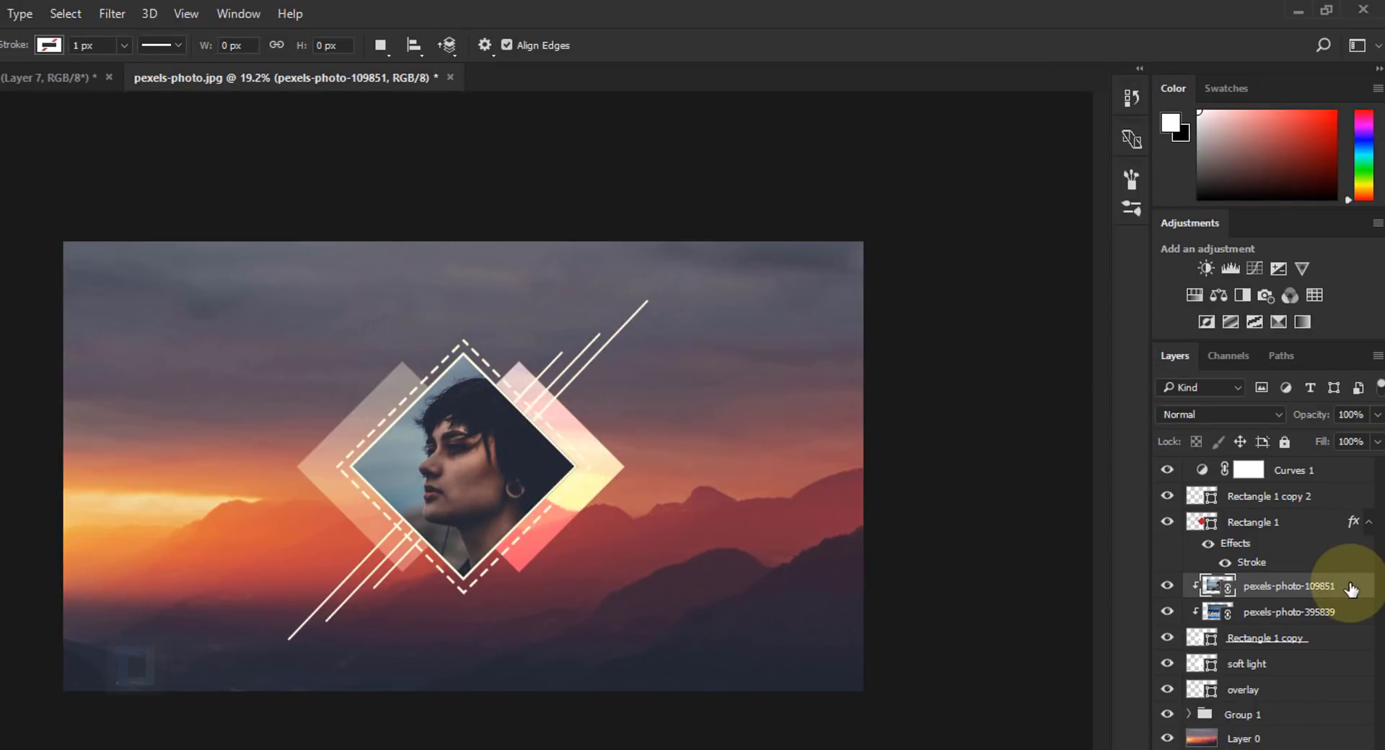
Add a Hue/Saturation adjustment layer with Saturation -90 and lowered Lightness.
left_click(1267, 737)
left_click(1274, 747)
left_click(1188, 609)
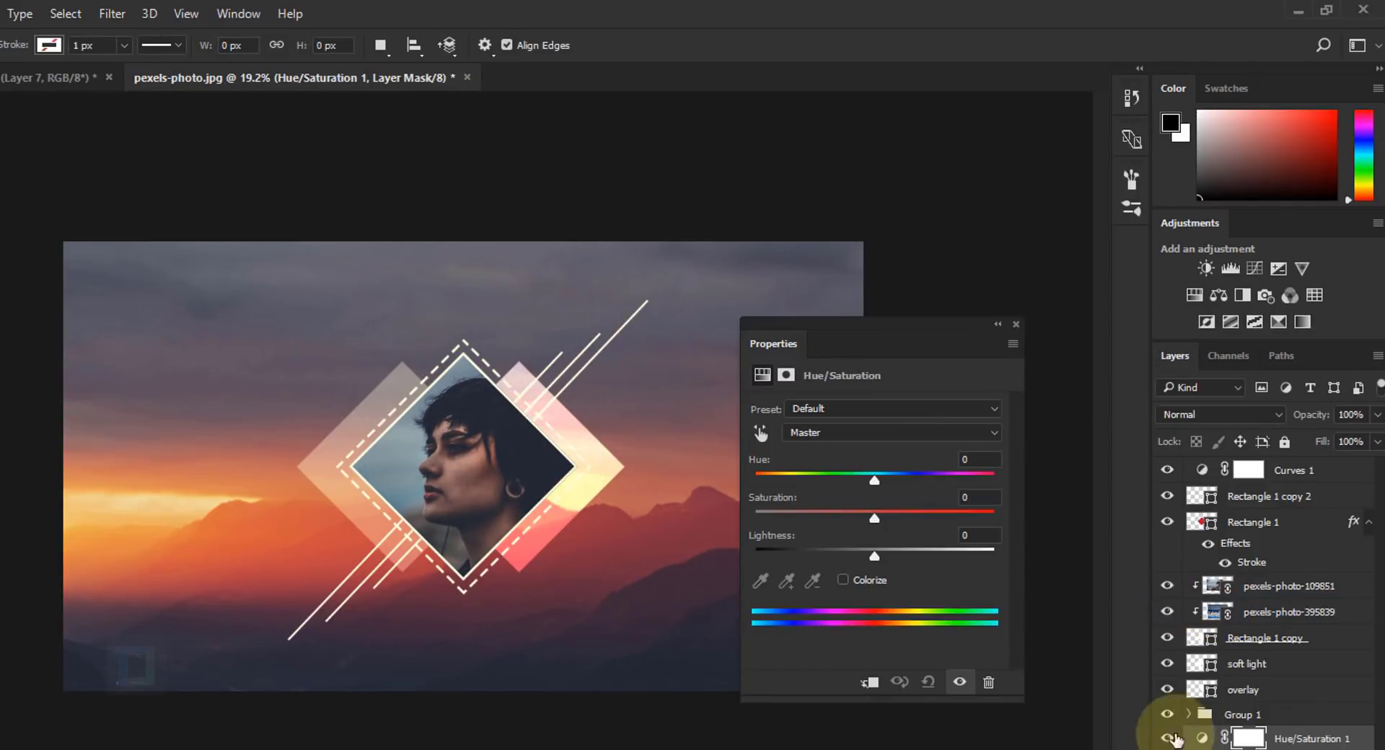
left_click(1201, 739)
left_click_drag(874, 518, 754, 520)
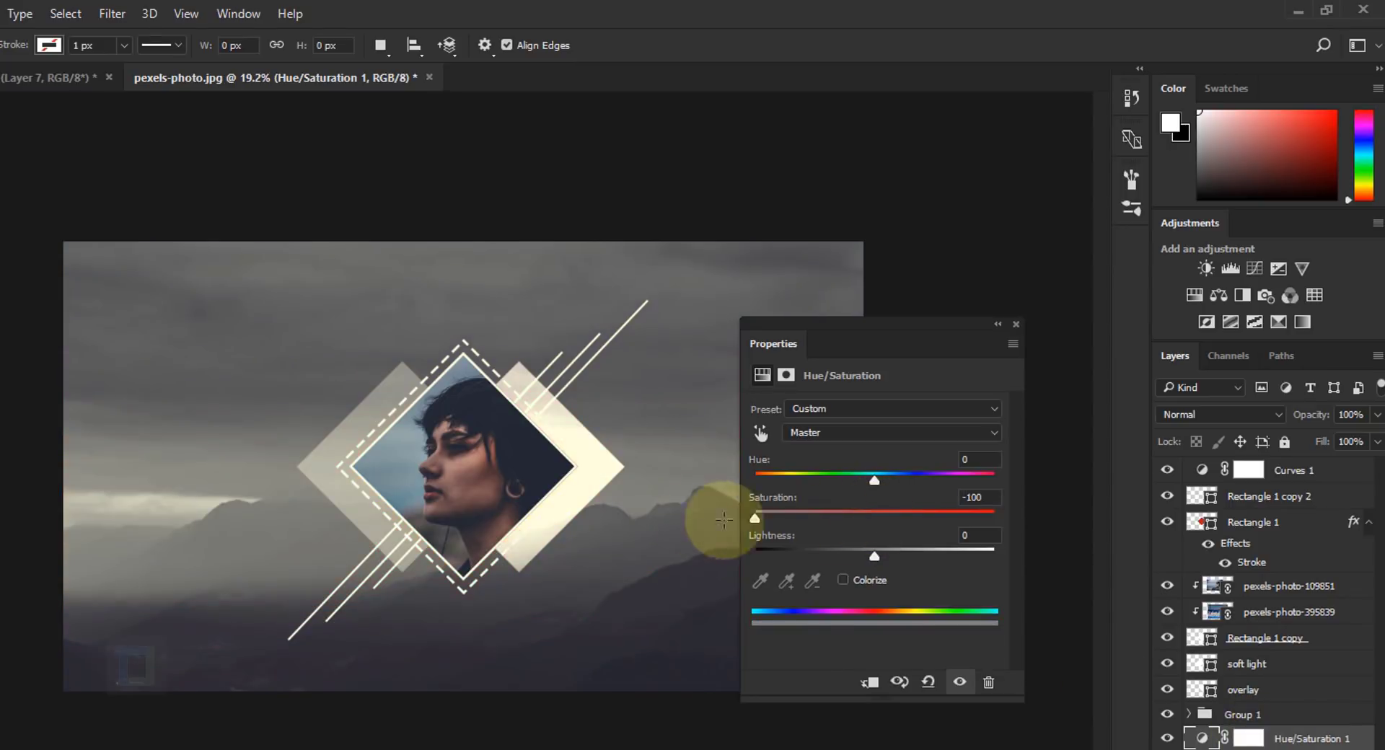
type("-90")
left_click_drag(843, 553, 820, 554)
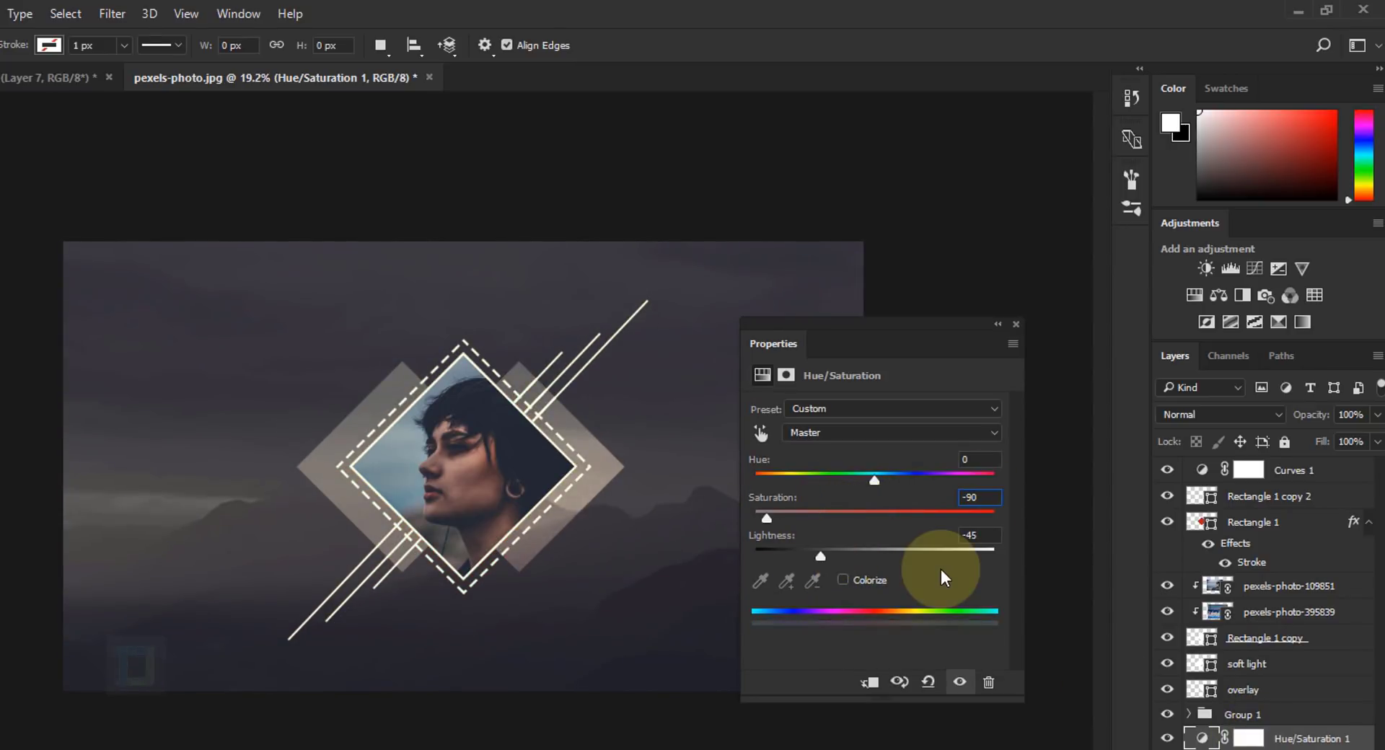
Lift the Curves 1 black point to fade shadows and switch to its Blue channel.
left_click(1203, 470)
left_click_drag(790, 652, 791, 624)
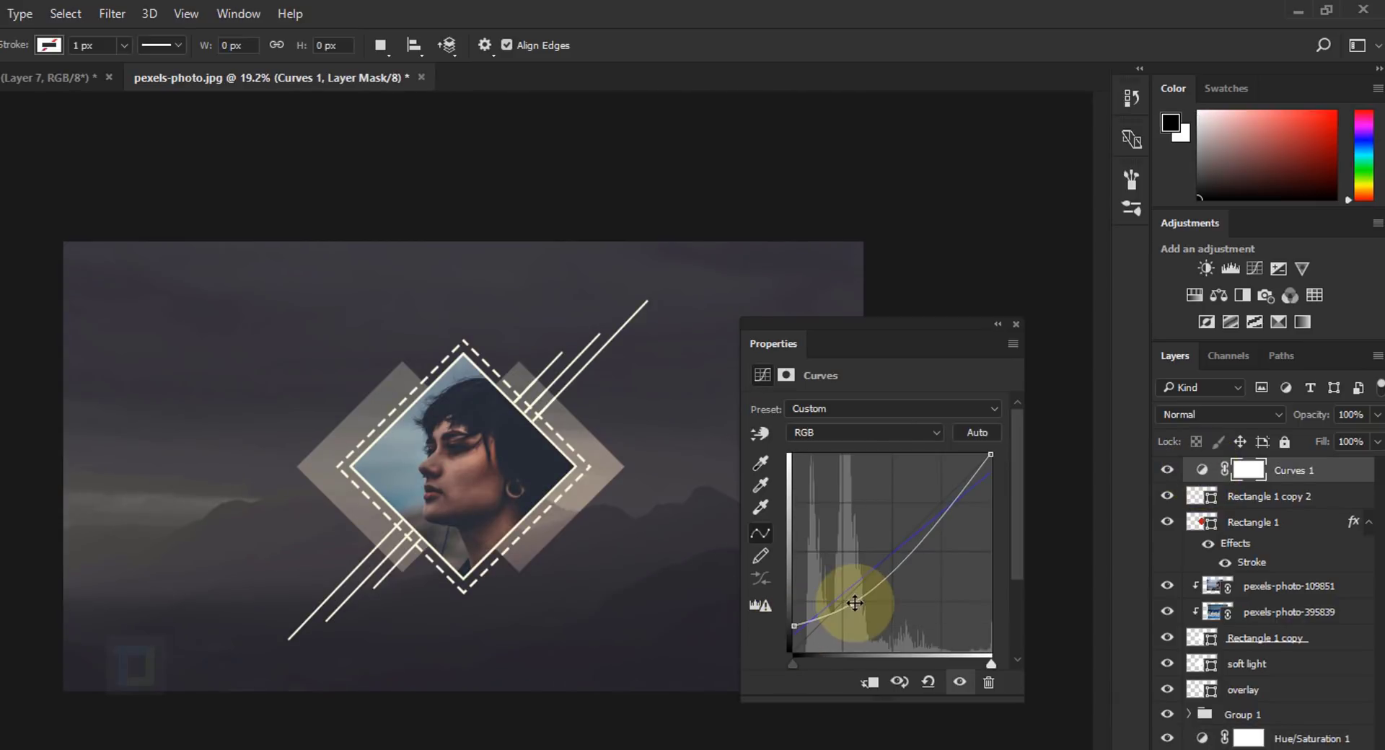
left_click(864, 432)
left_click(815, 497)
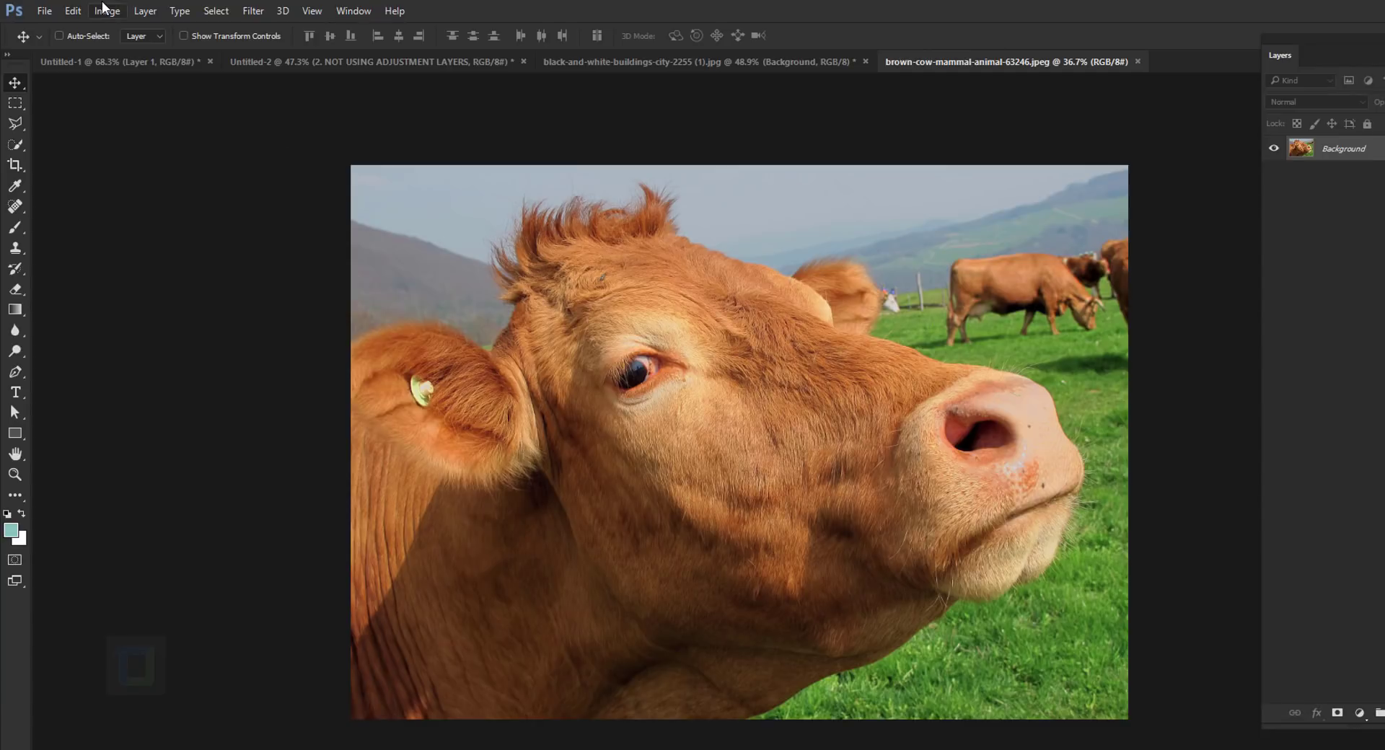
left_click(103, 8)
mouse_move(122, 50)
left_click(360, 143)
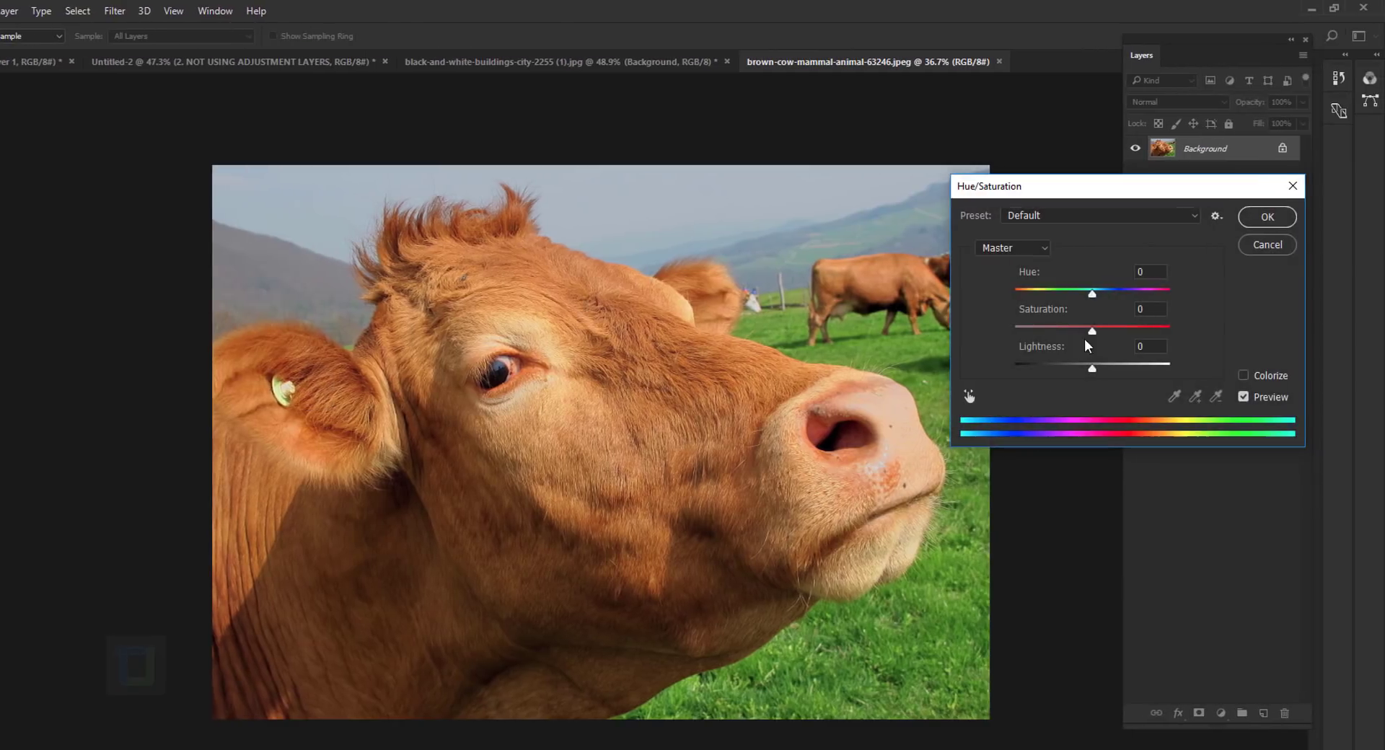
left_click_drag(1096, 293, 1047, 294)
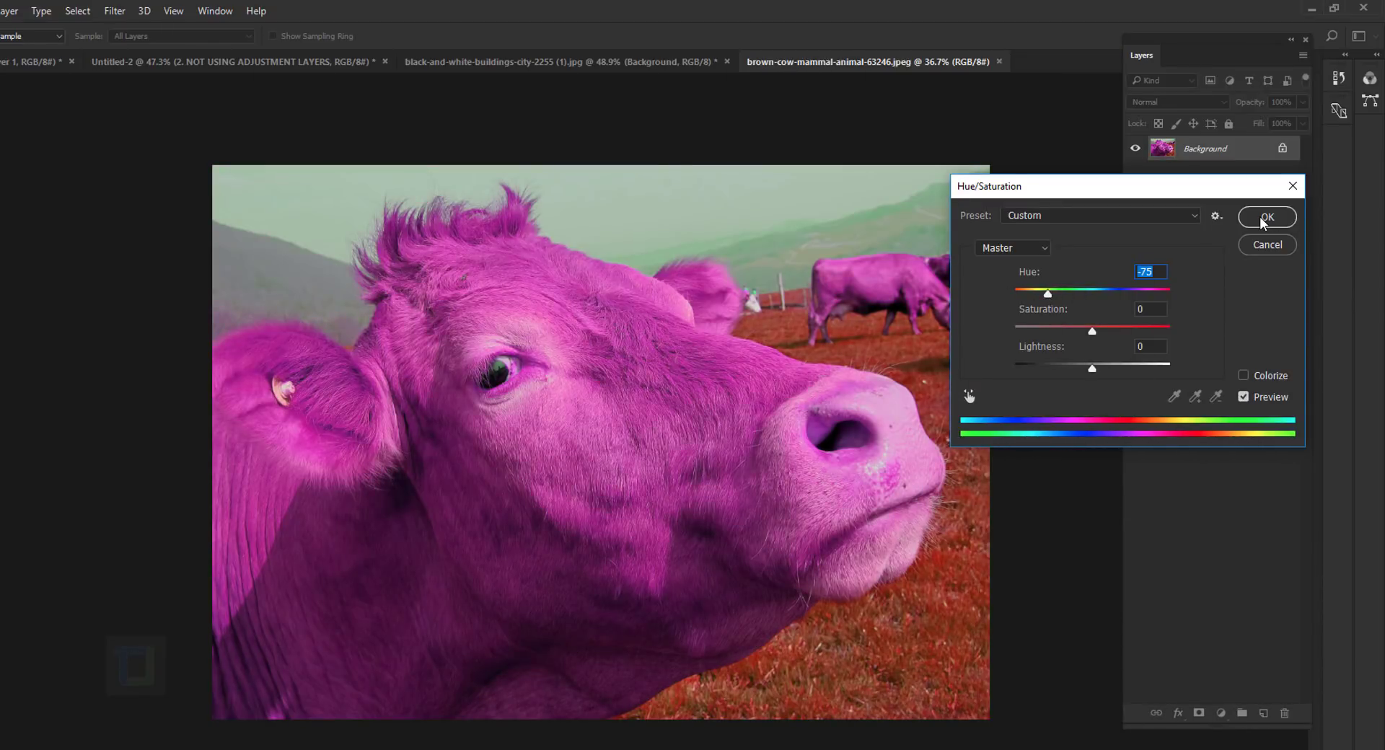
left_click(1264, 219)
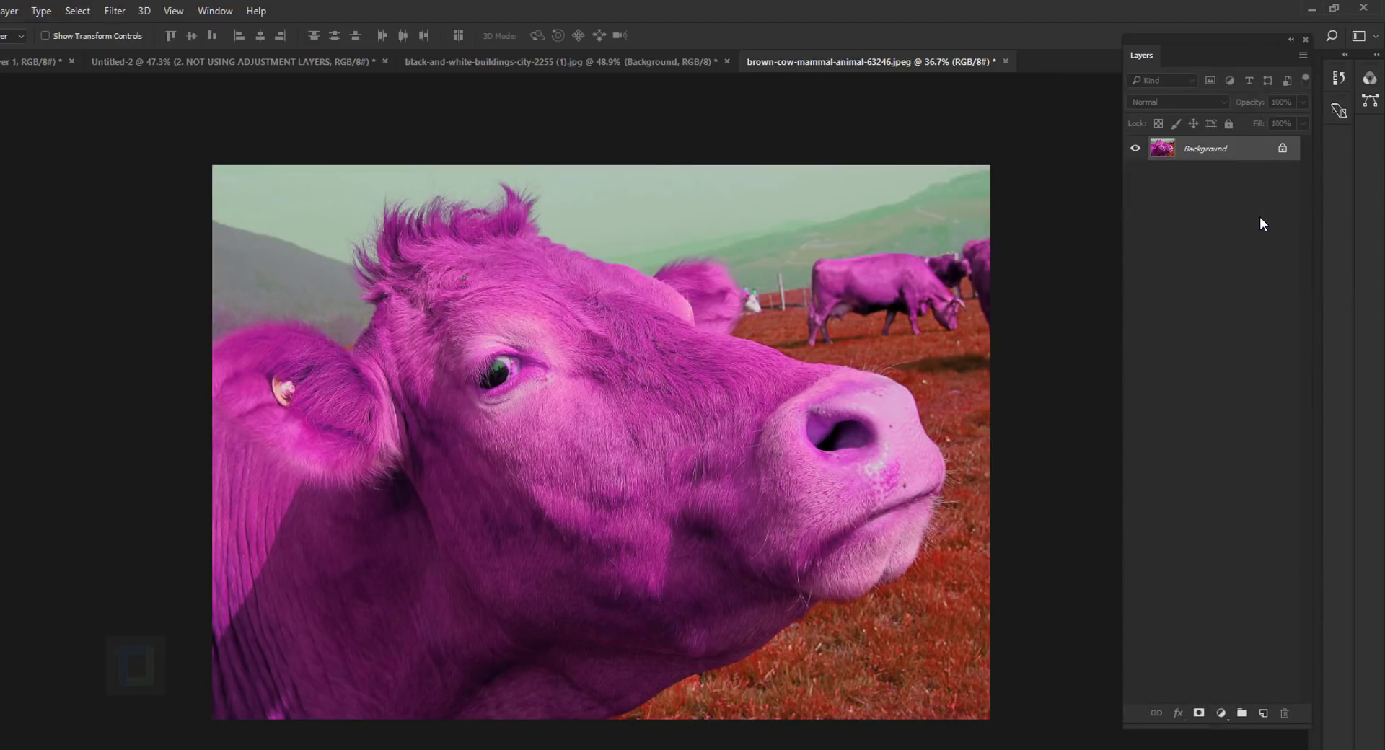
key("ctrl+z")
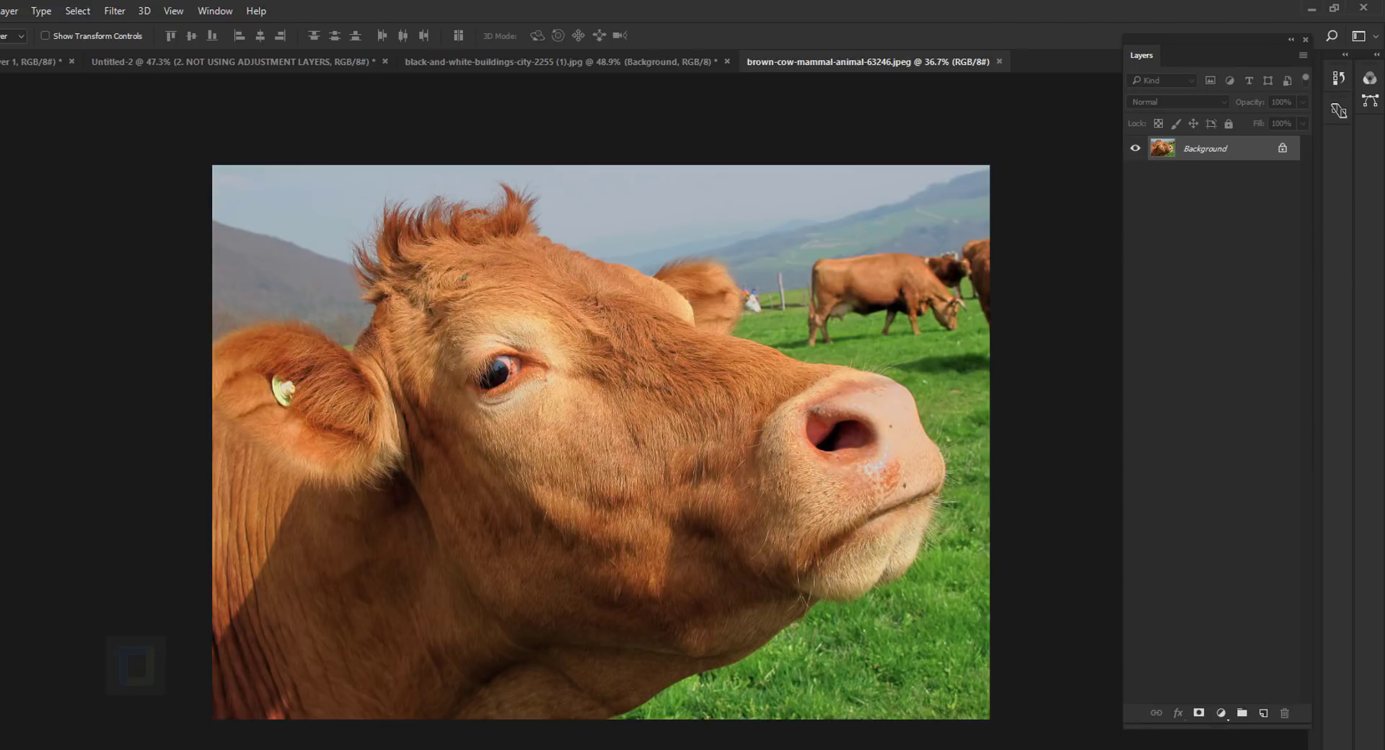
left_click(1220, 713)
left_click(1230, 524)
left_click_drag(936, 465, 1032, 502)
left_click(1041, 350)
key("Delete")
Add a Levels adjustment layer in Multiply blend mode at 48% opacity.
left_click(1223, 714)
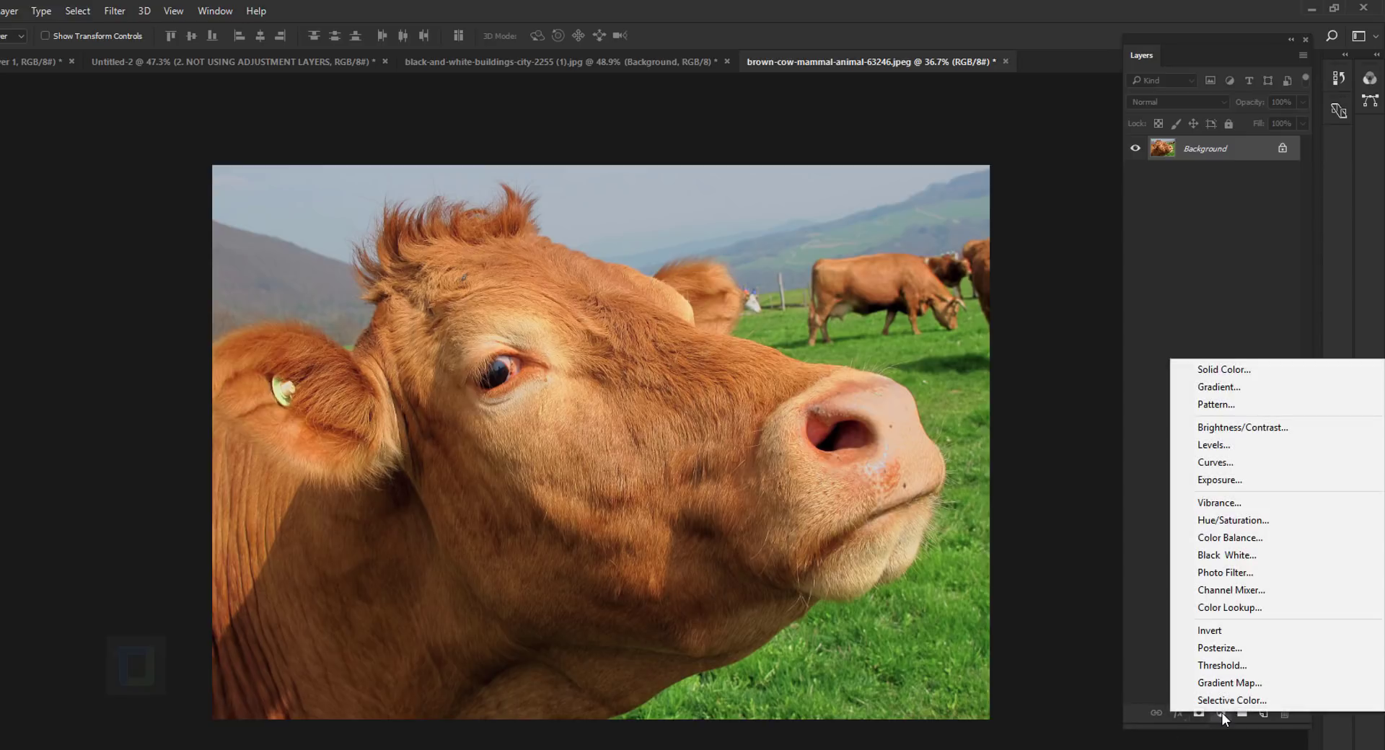
left_click(1218, 450)
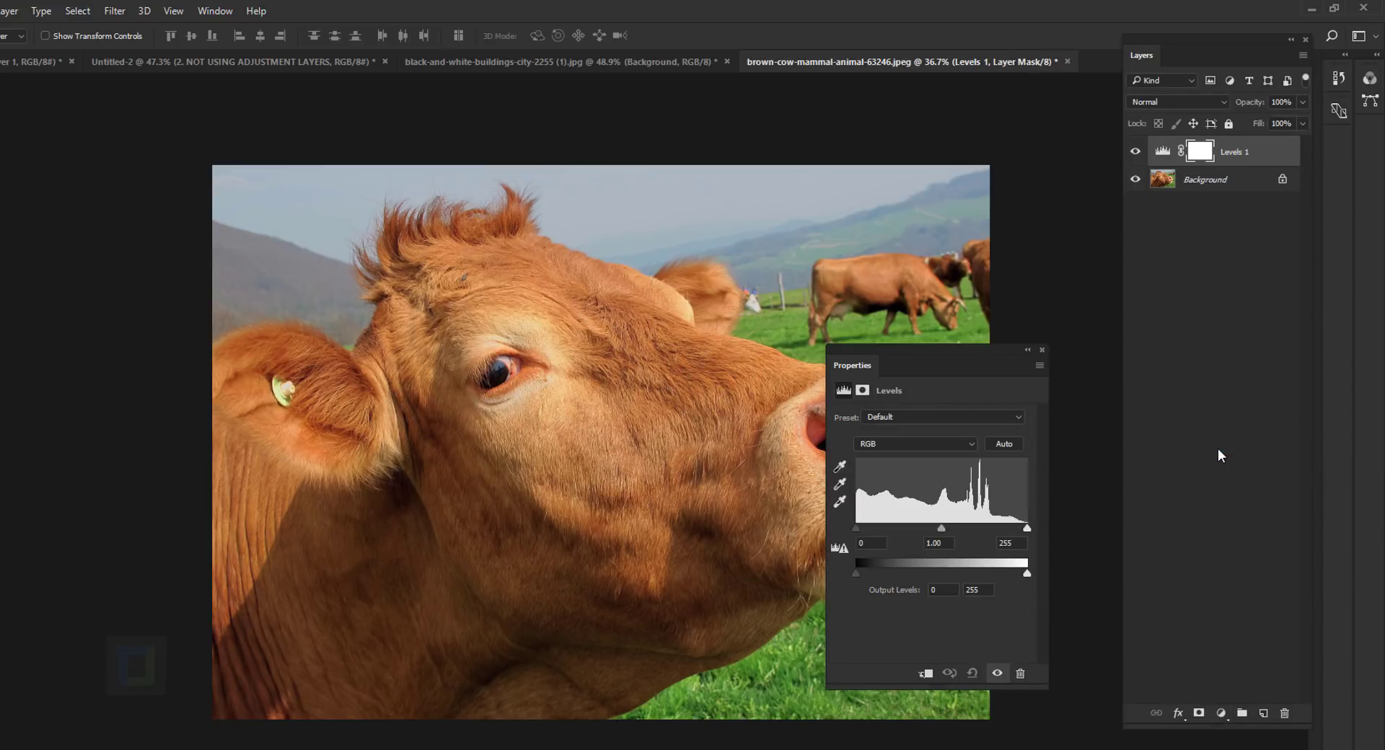
left_click(1041, 351)
left_click(1197, 101)
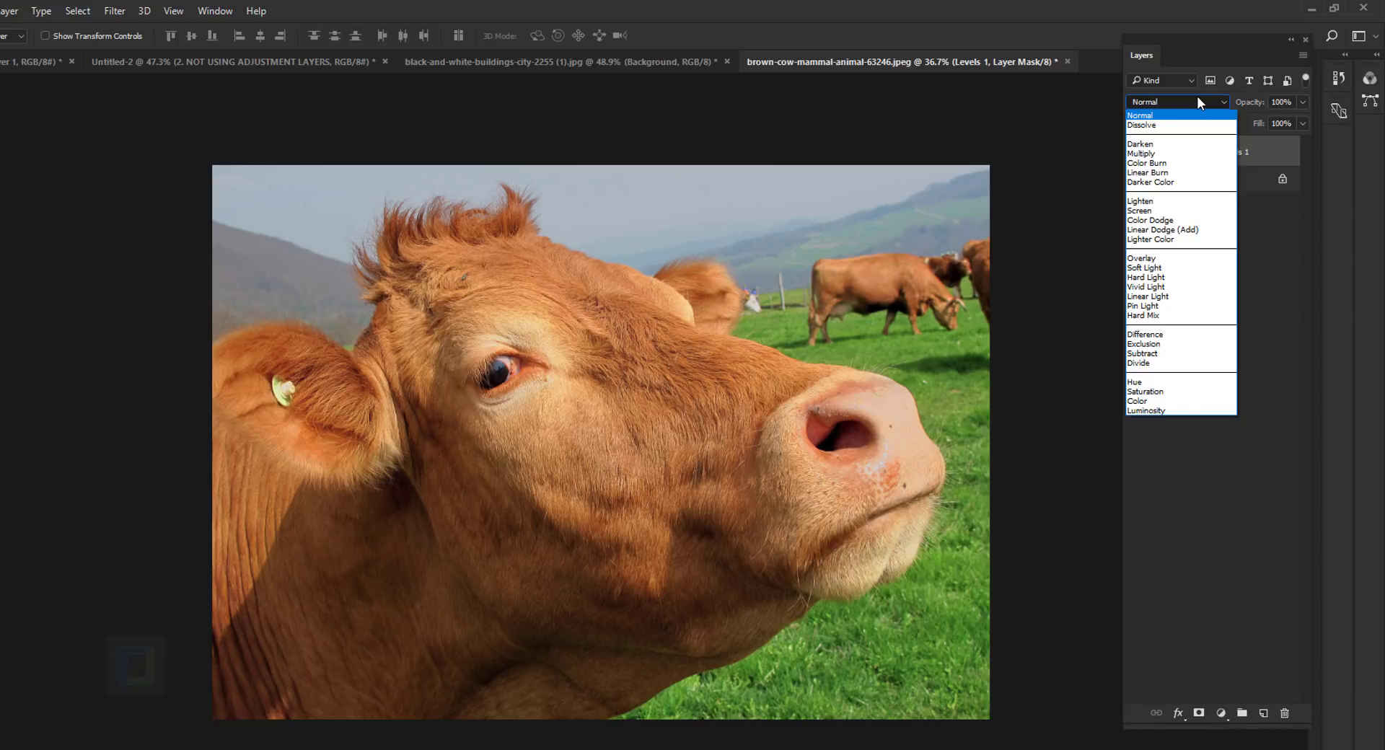
left_click(1198, 160)
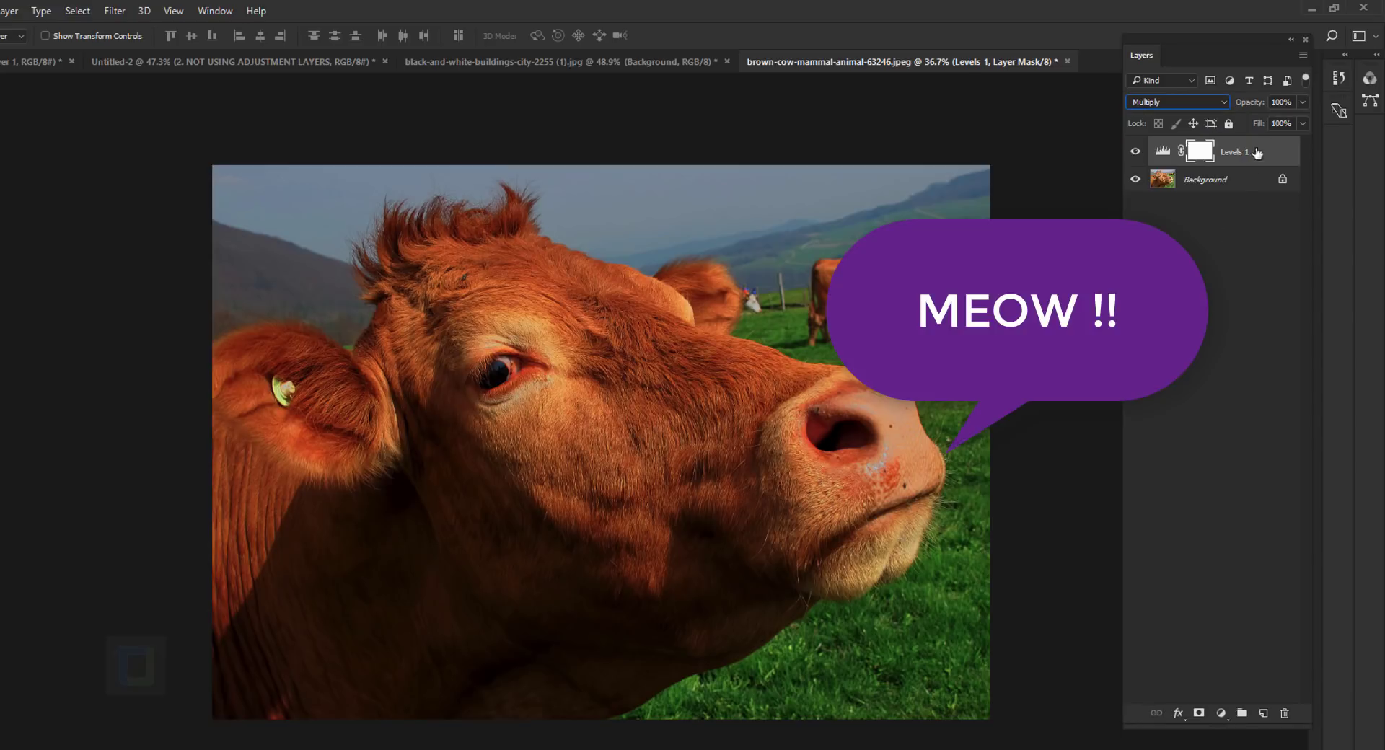
mouse_move(1255, 106)
left_mouse_down()
mouse_move(1262, 119)
mouse_move(1283, 104)
left_mouse_up()
Paint black on the Levels mask over the cow's face, enlarging the brush to 400 px.
left_click(15, 229)
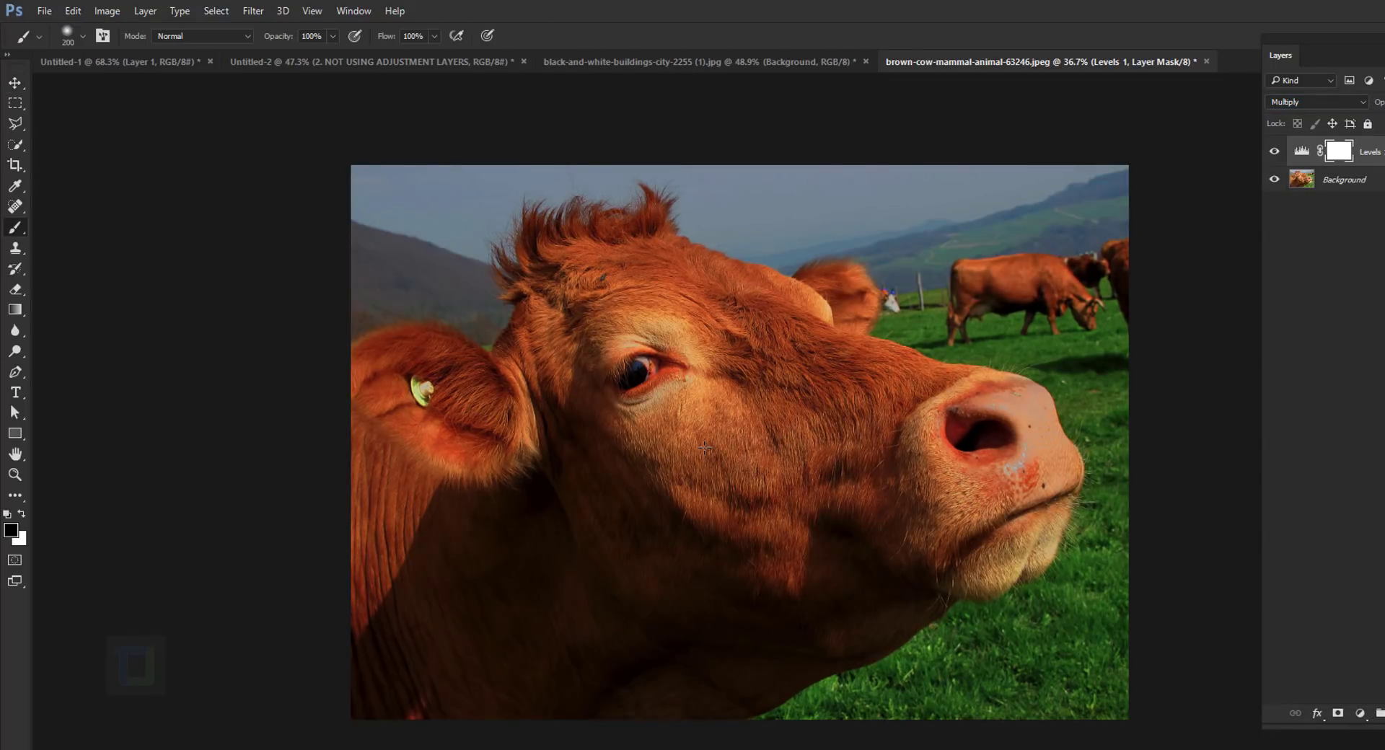
mouse_move(705, 448)
left_mouse_down()
mouse_move(683, 502)
mouse_move(558, 601)
mouse_move(418, 536)
mouse_move(769, 585)
mouse_move(948, 469)
mouse_move(821, 408)
mouse_move(630, 278)
mouse_move(561, 385)
mouse_move(392, 391)
mouse_move(851, 397)
mouse_move(995, 461)
left_mouse_up()
key("bracketright")
key("bracketright")
key("bracketright")
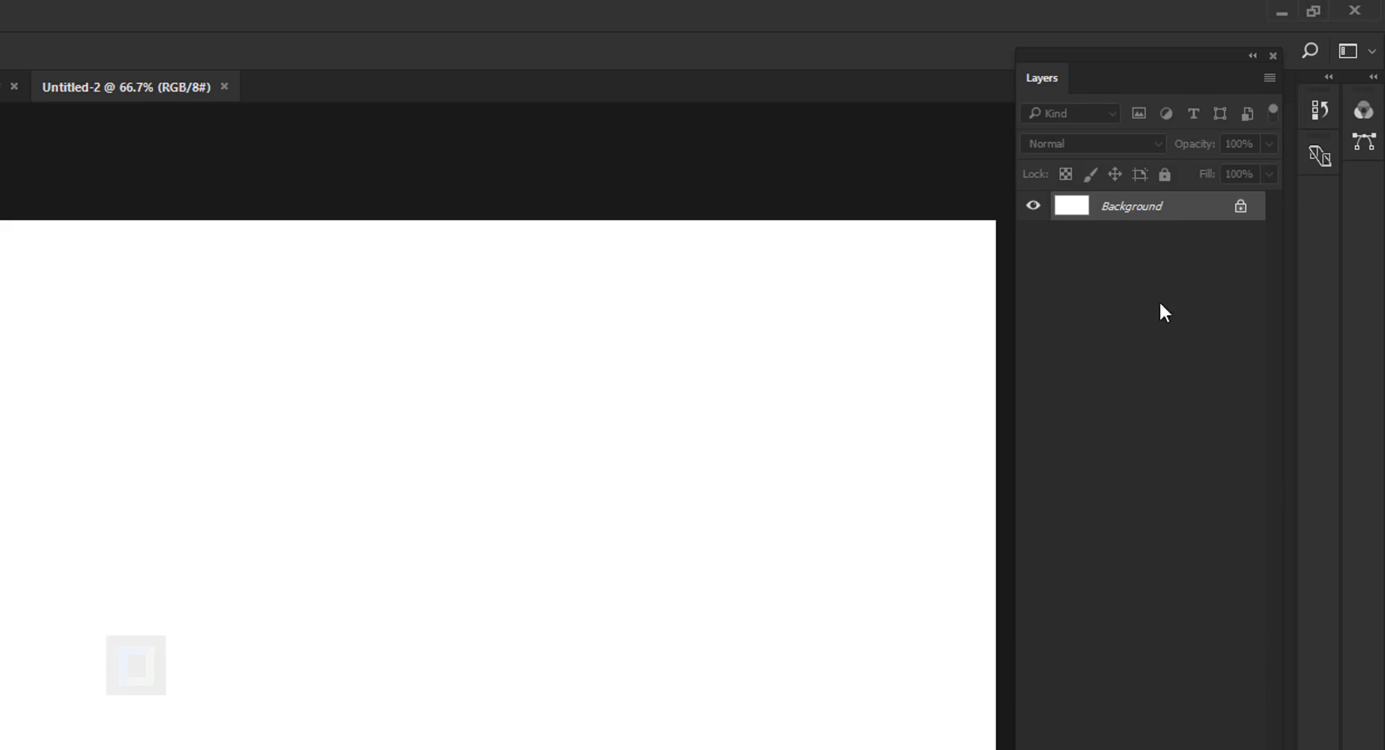
Unlock the Background layer and rename it NAME.
double_click(1129, 207)
left_click(329, 317)
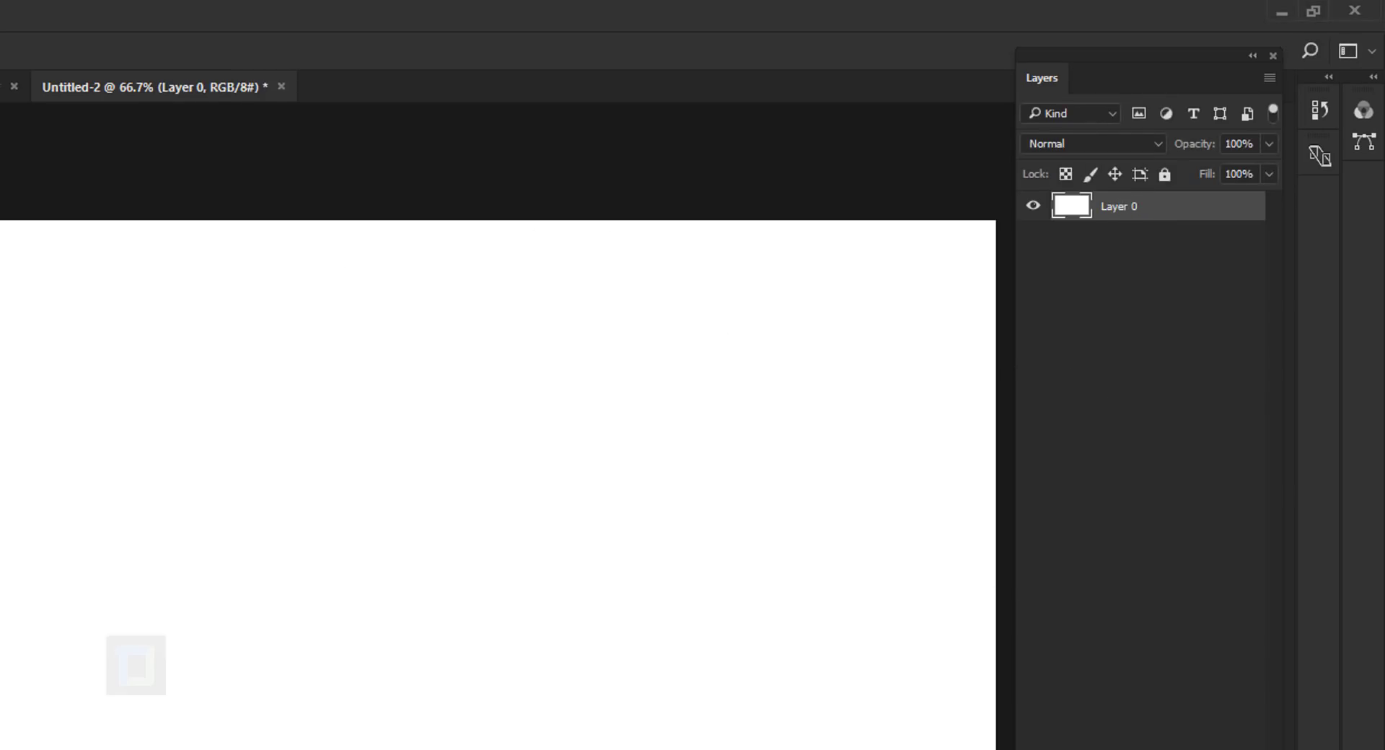
double_click(1111, 206)
type("NAME")
key("BackSpace")
type("E")
key("Return")
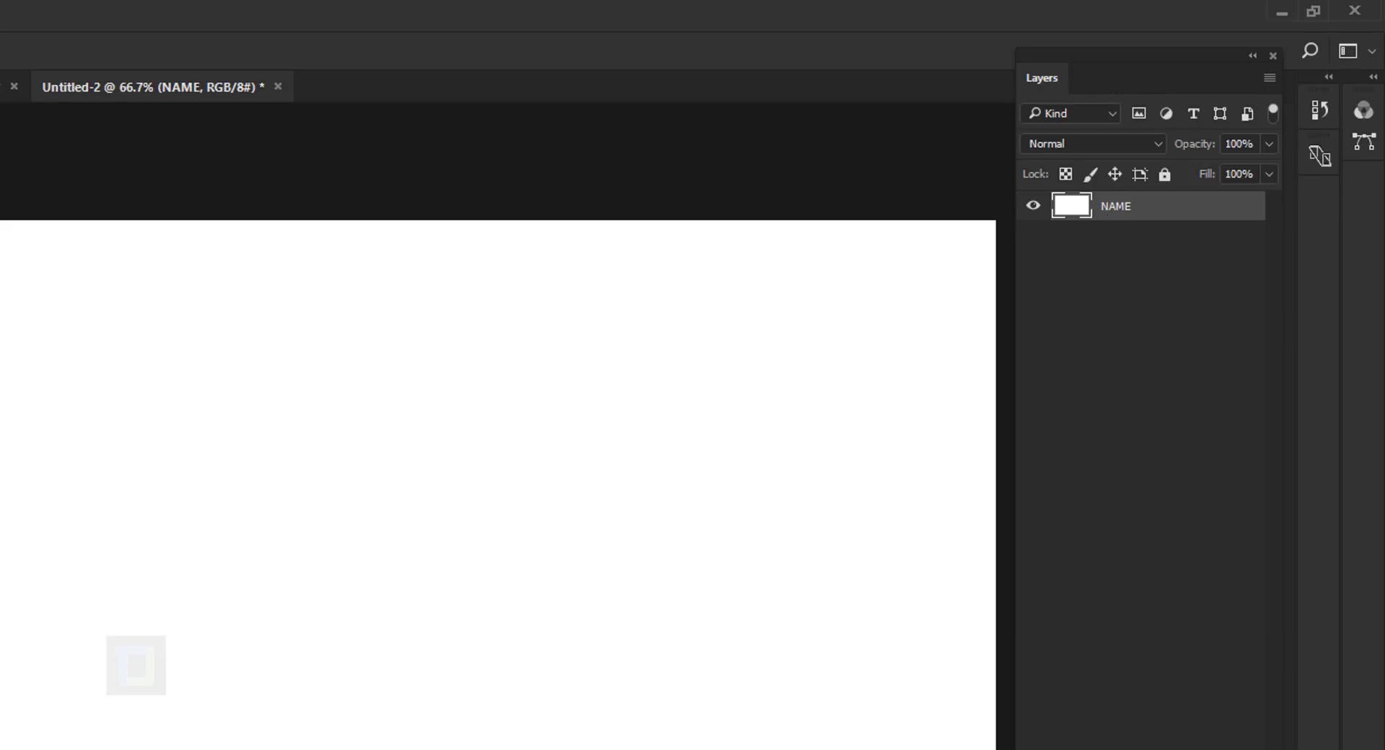
Add two new empty layers named YOUR and LAYERS.
key("ctrl+shift+alt+n")
double_click(1118, 207)
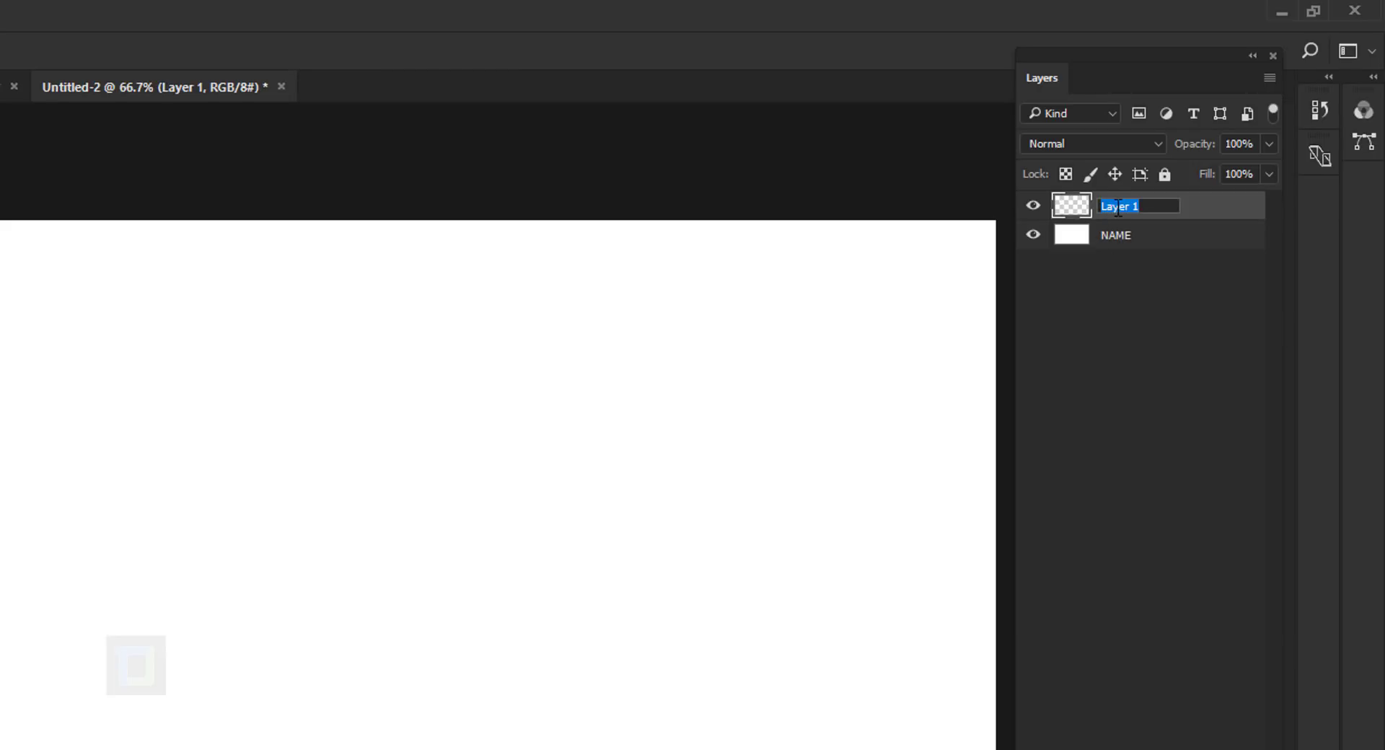
type("YOUR")
key("Return")
key("ctrl+shift+alt+n")
double_click(1117, 210)
type("LAYERS")
key("Return")
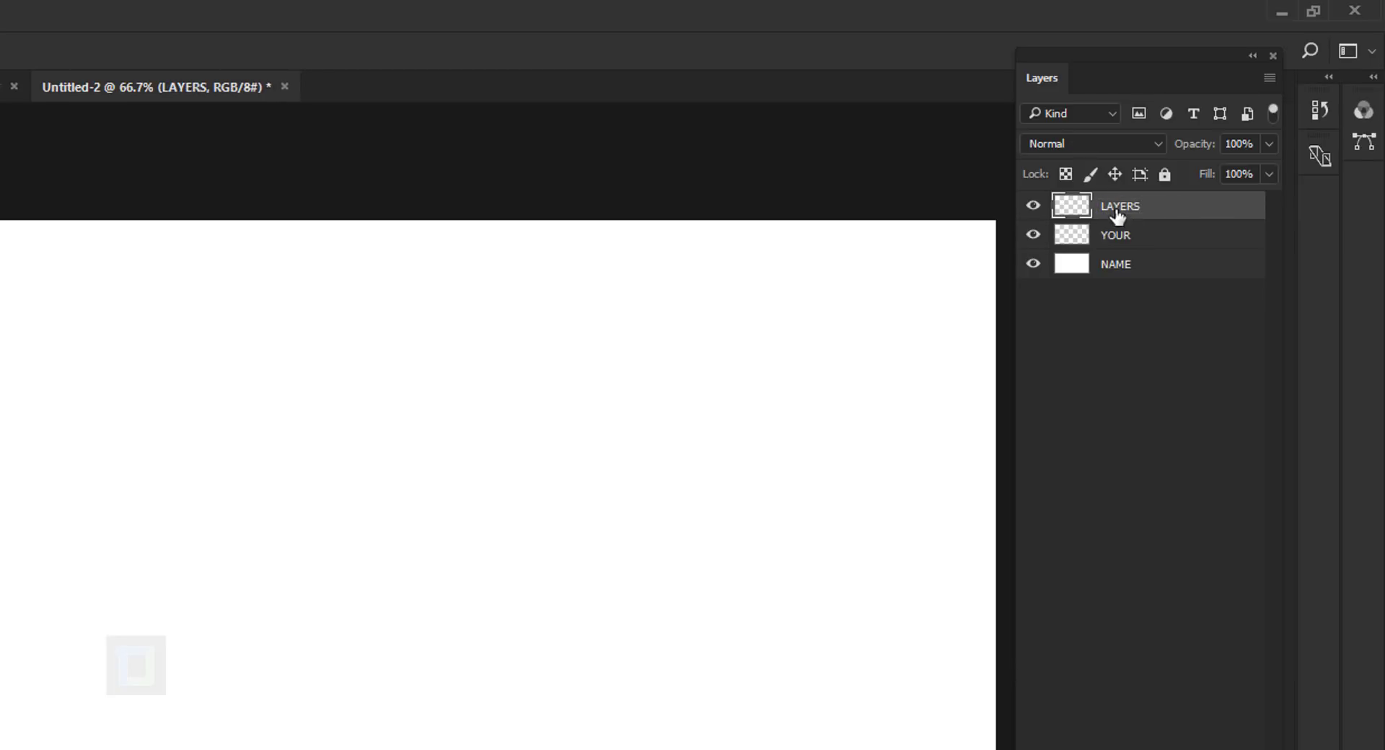
Group the LAYERS, YOUR and NAME layers with Ctrl+G and name the group 'AND GROUP THEM !!!'.
left_click(1160, 273, "shift")
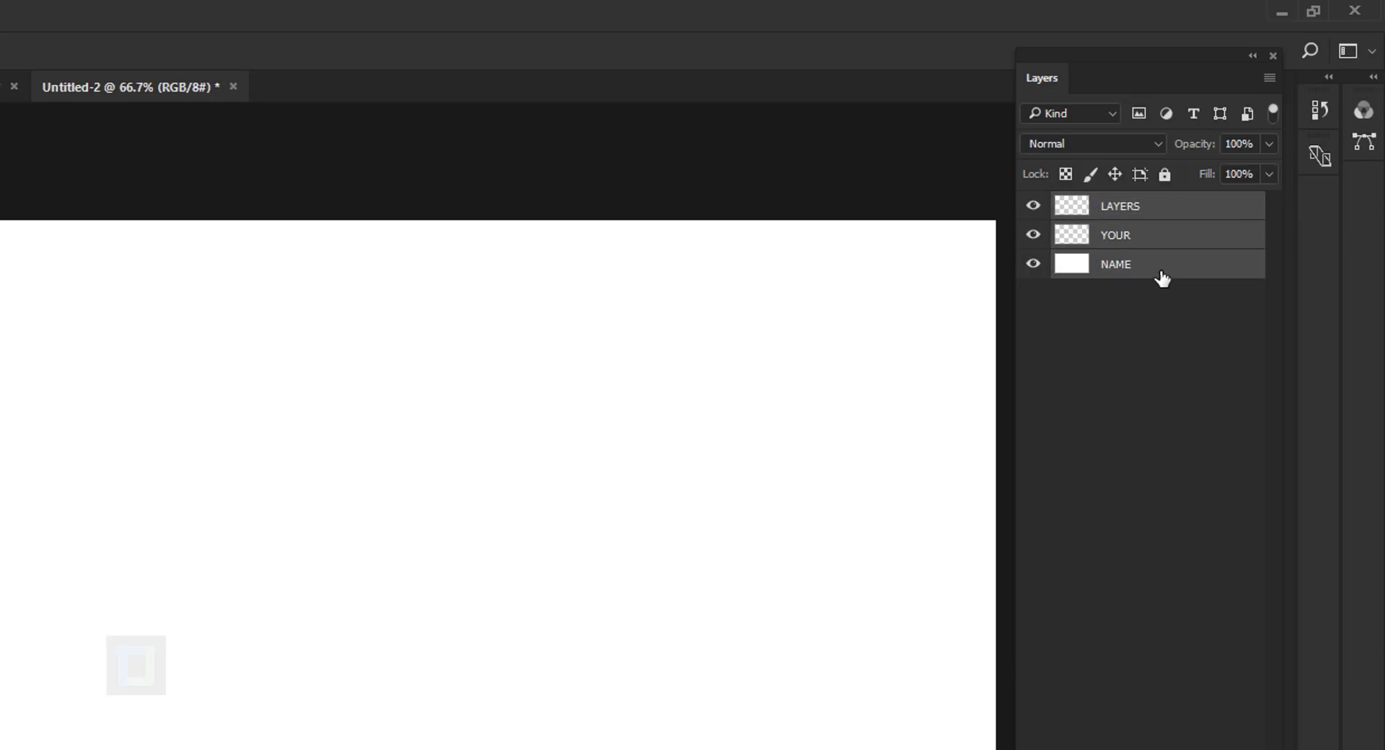
key("ctrl+g")
double_click(1129, 205)
type("AND GROUP THEM")
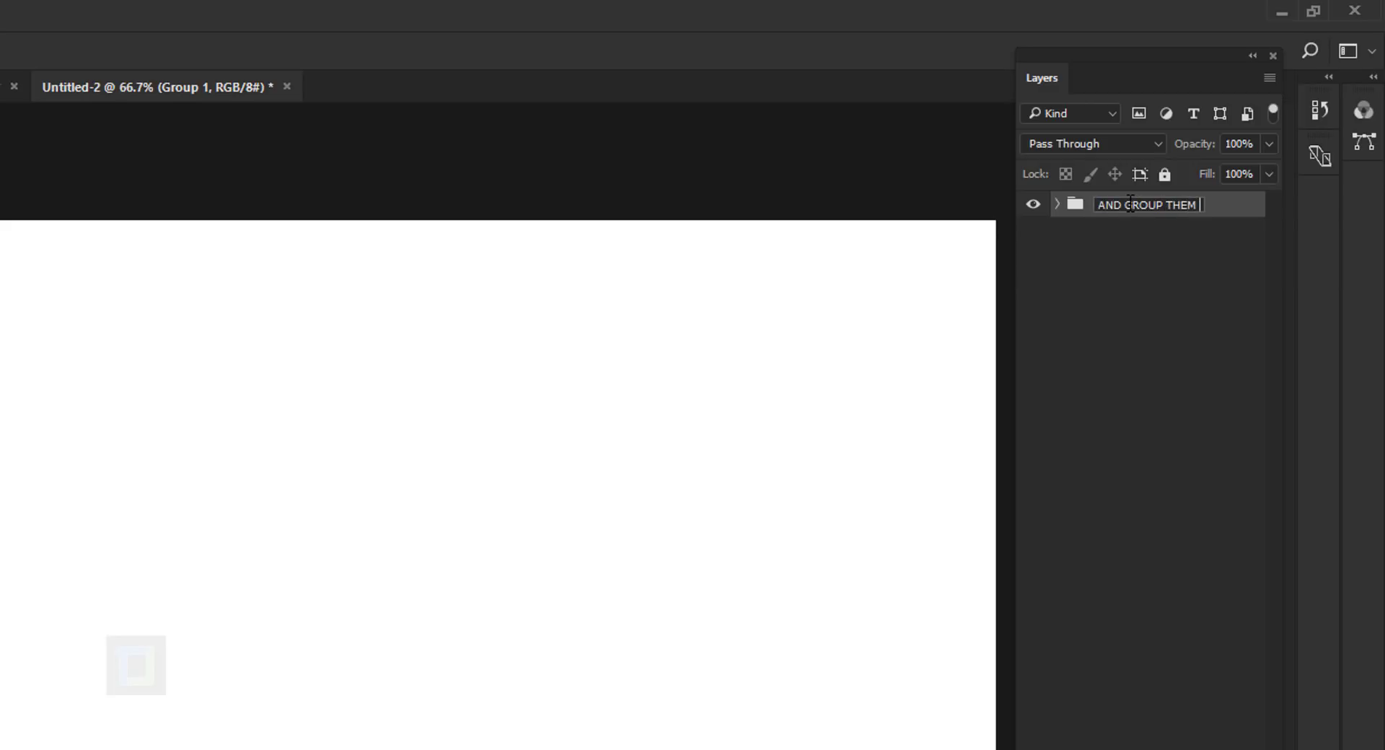
type("!!")
key("Return")
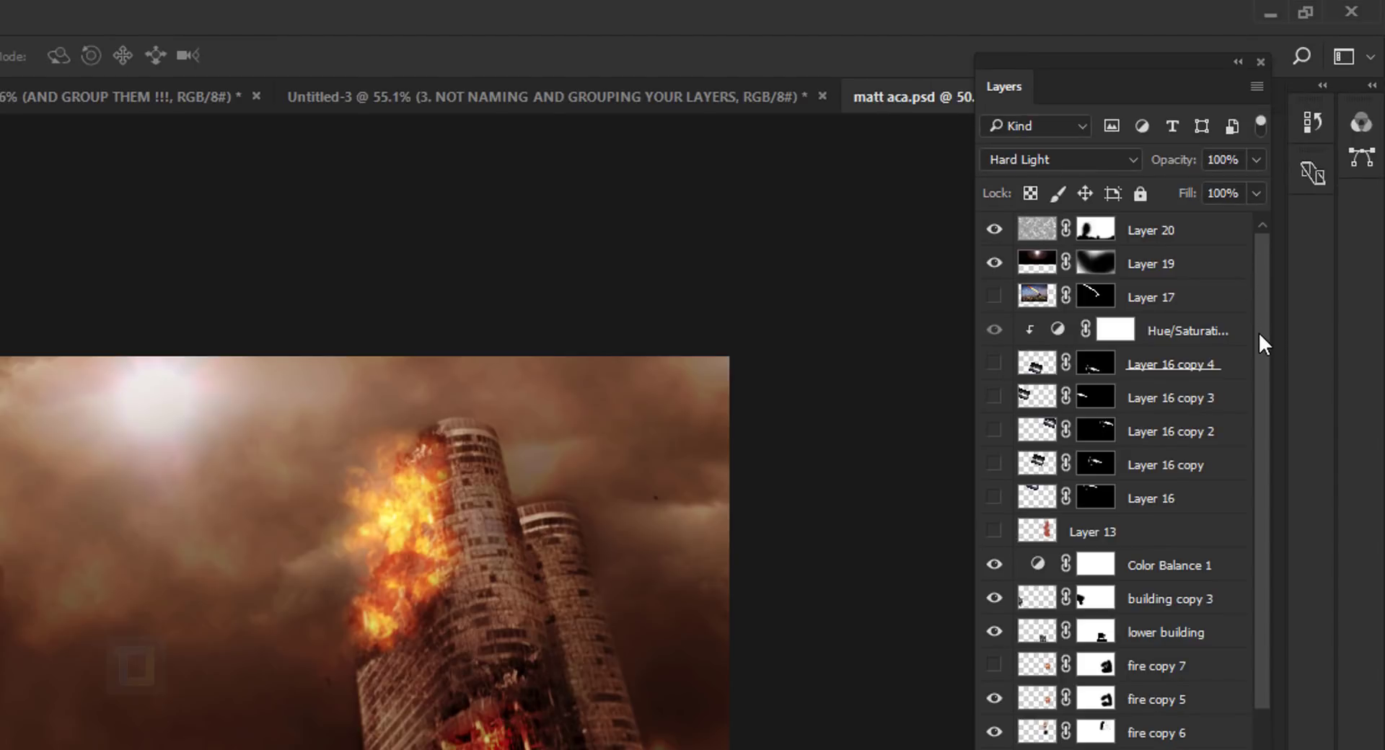
left_click_drag(1259, 283, 1265, 313)
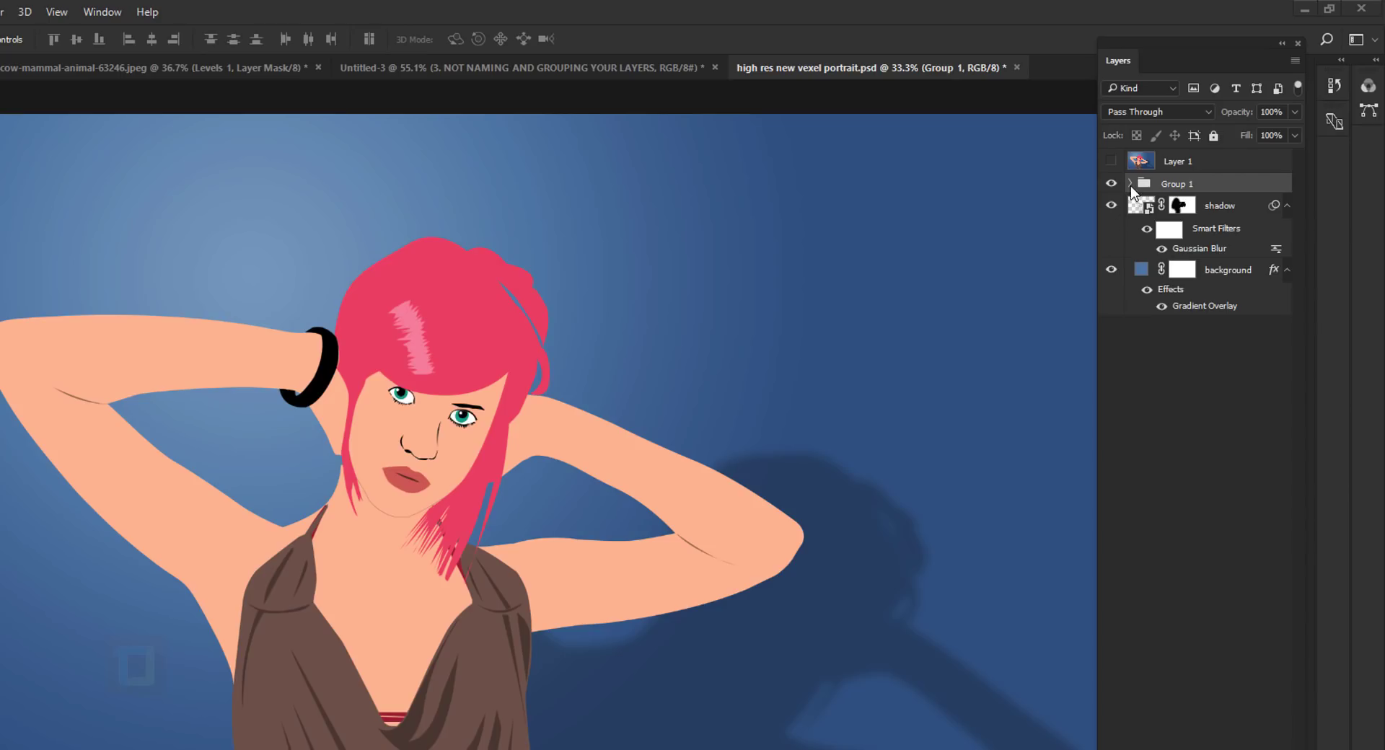
Expand Group 1 and its lips, hair, right eye and left eye subgroups in the Layers panel.
left_click(1130, 184)
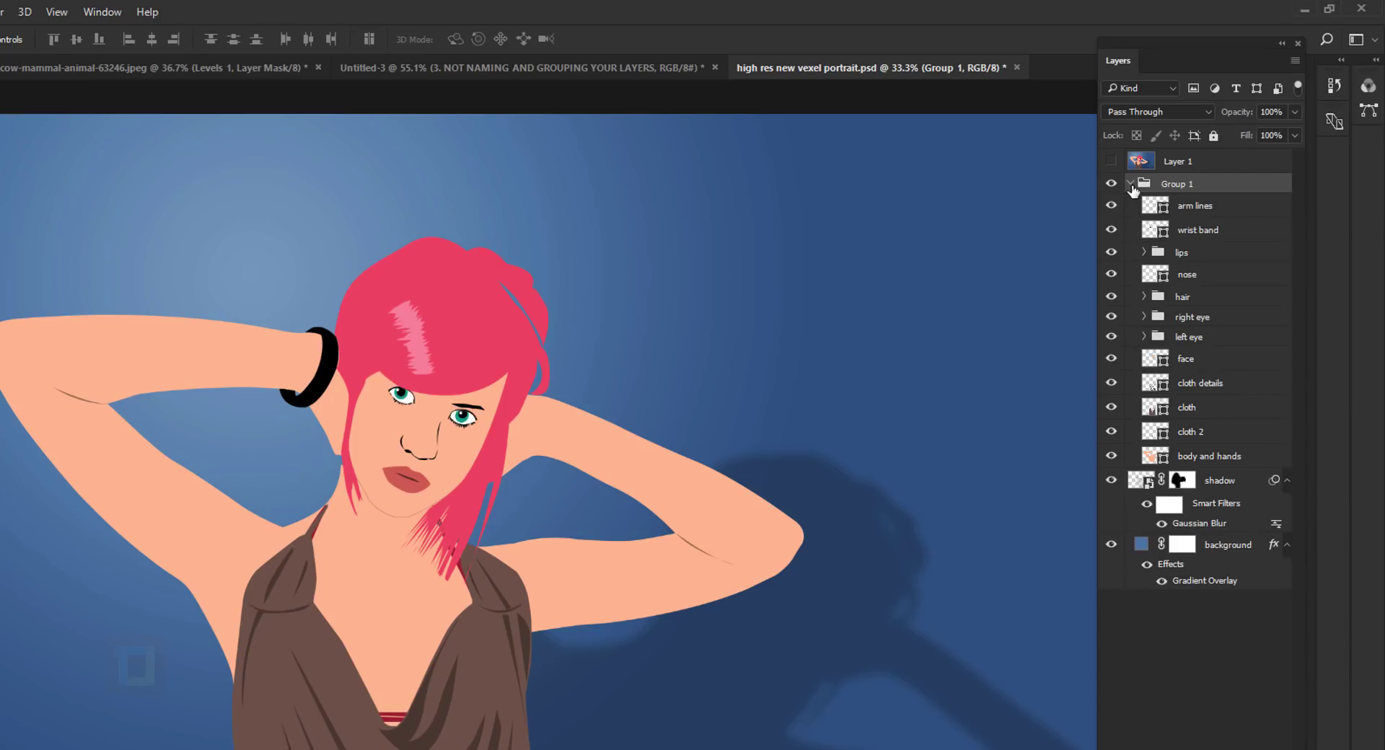
left_click(1143, 252)
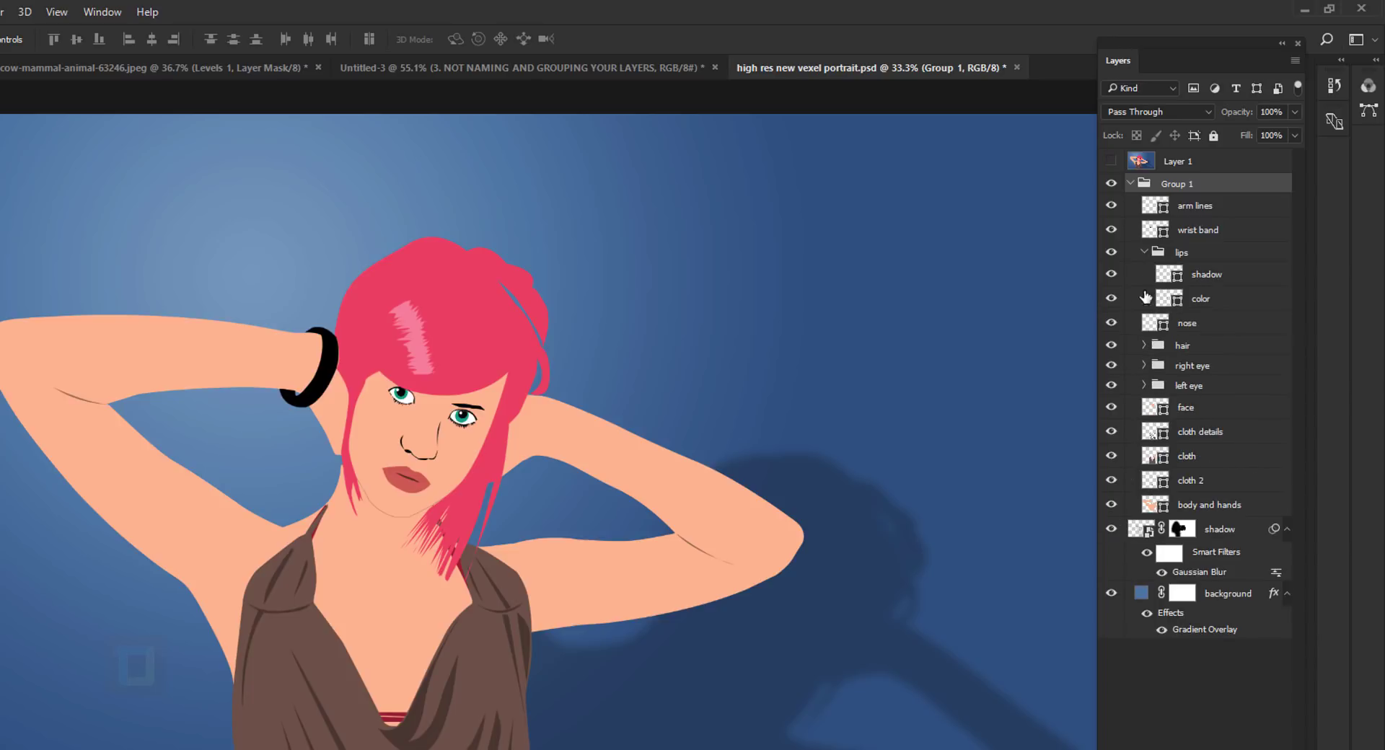
left_click(1143, 346)
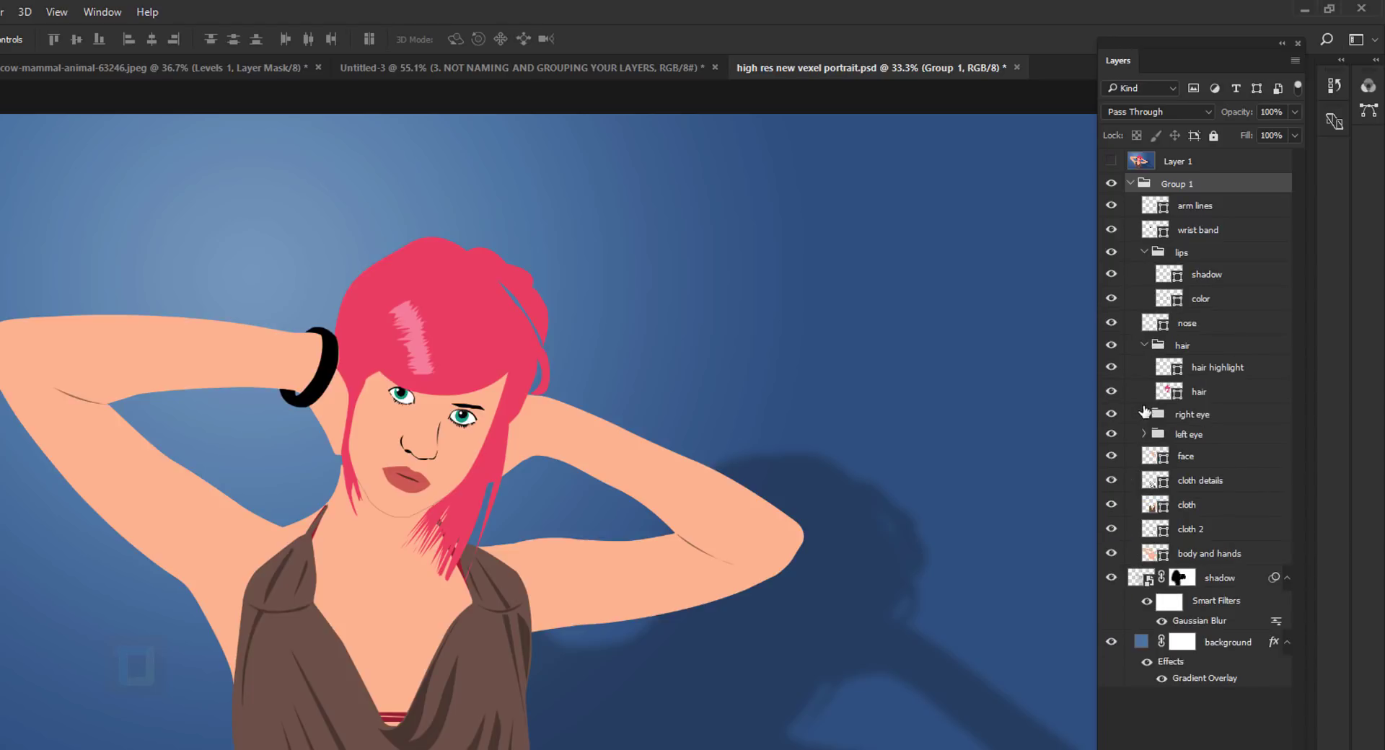
left_click(1143, 414)
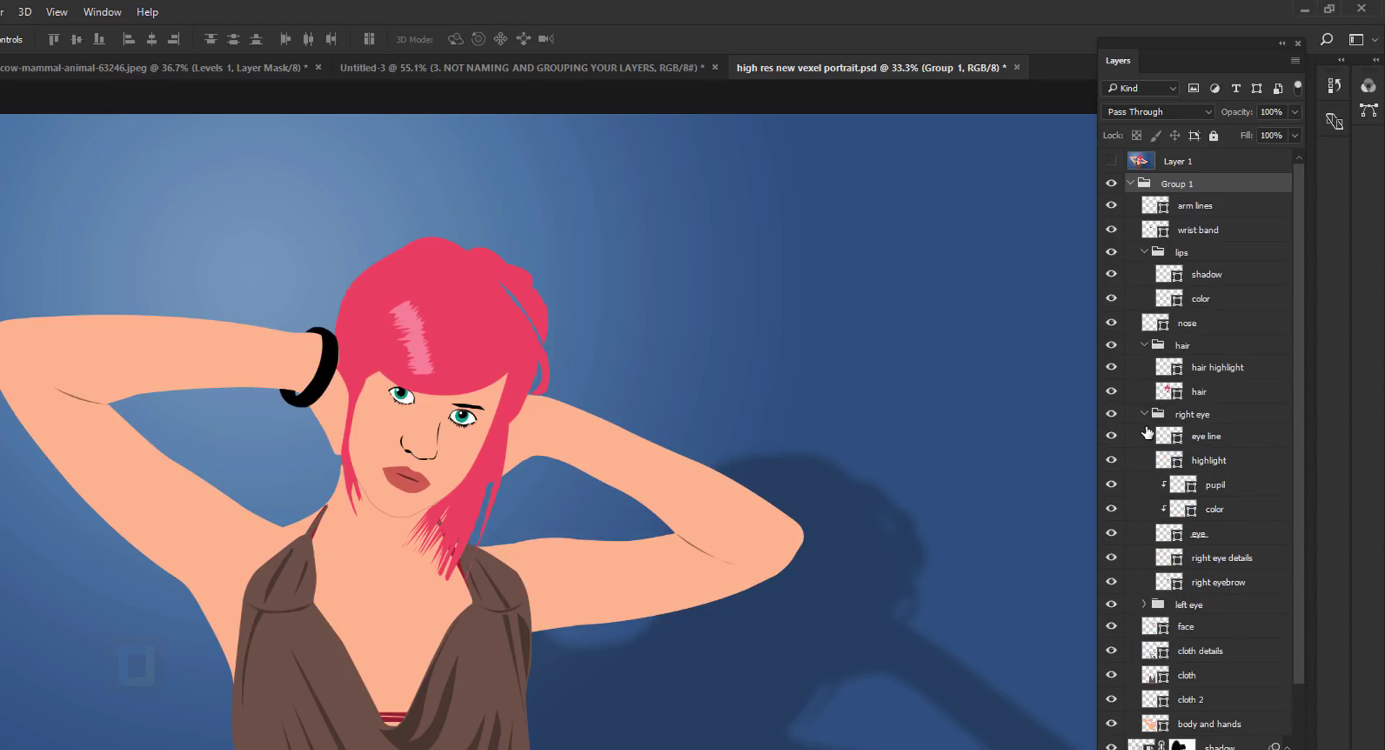
left_click(1146, 608)
scroll(1146, 608, "down", 3)
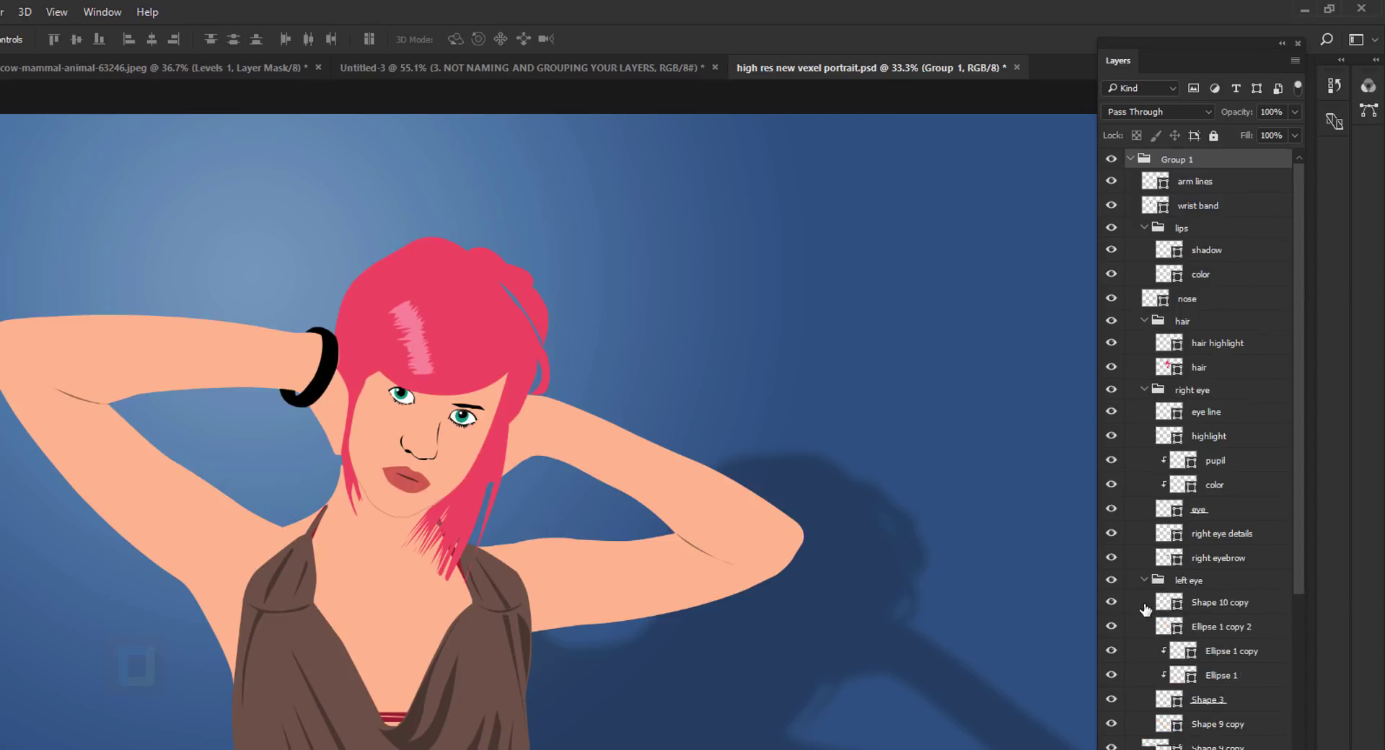
scroll(1146, 608, "up", 3)
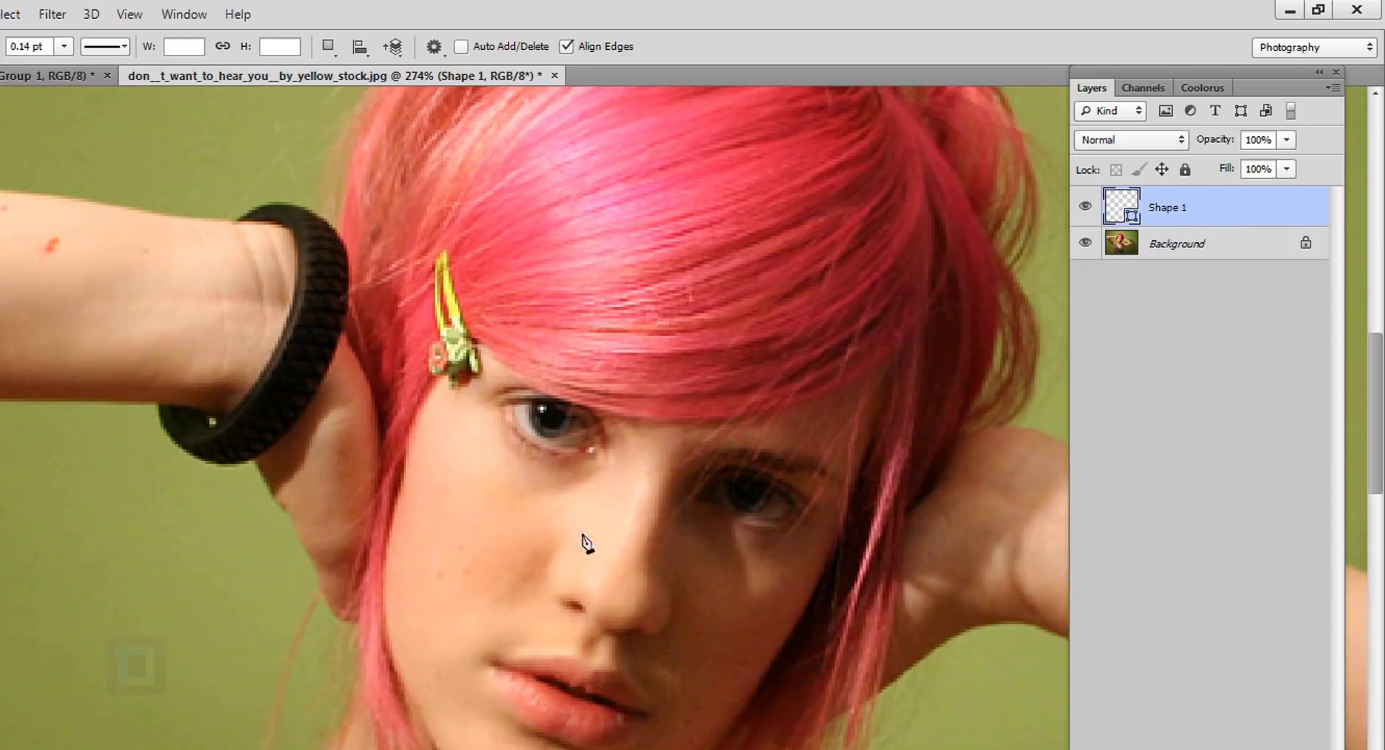
Rename the traced Shape 1 layer to Hair.
scroll(414, 495, "up", 2)
scroll(355, 511, "up", 5)
scroll(441, 370, "down", 3)
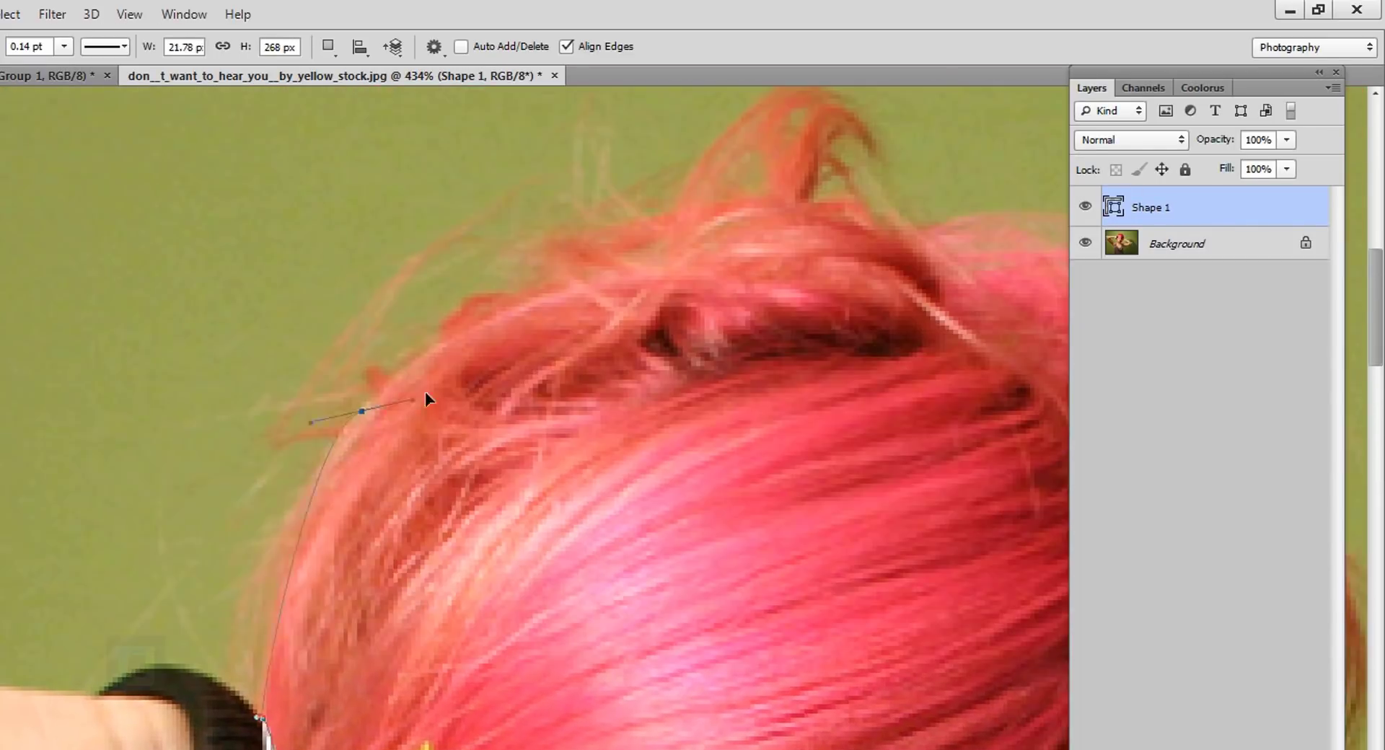
left_click_drag(441, 370, 644, 445)
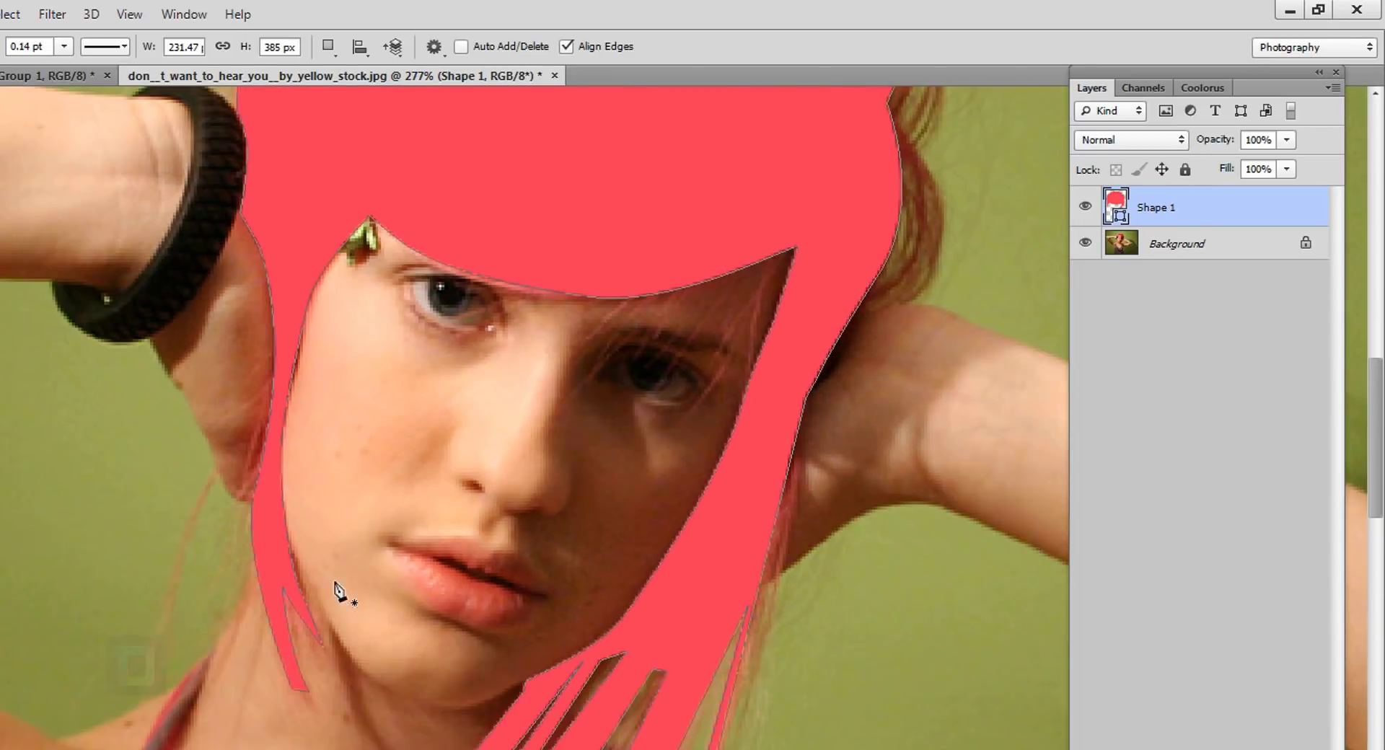
double_click(1156, 207)
type("Hair")
key("Return")
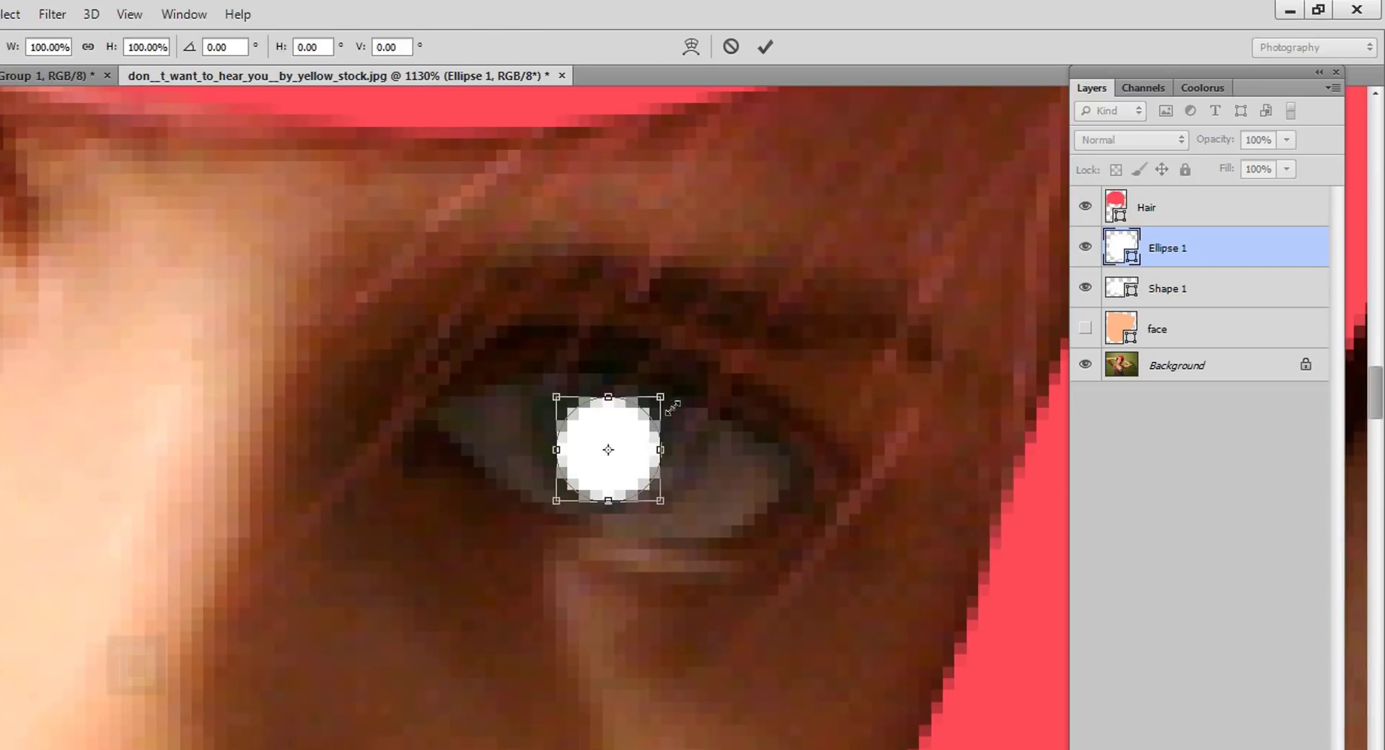
Size the teal iris ellipse, clip the iris and highlight to the eye shape, and group the eye layers.
left_click_drag(672, 408, 706, 350)
left_click(764, 46)
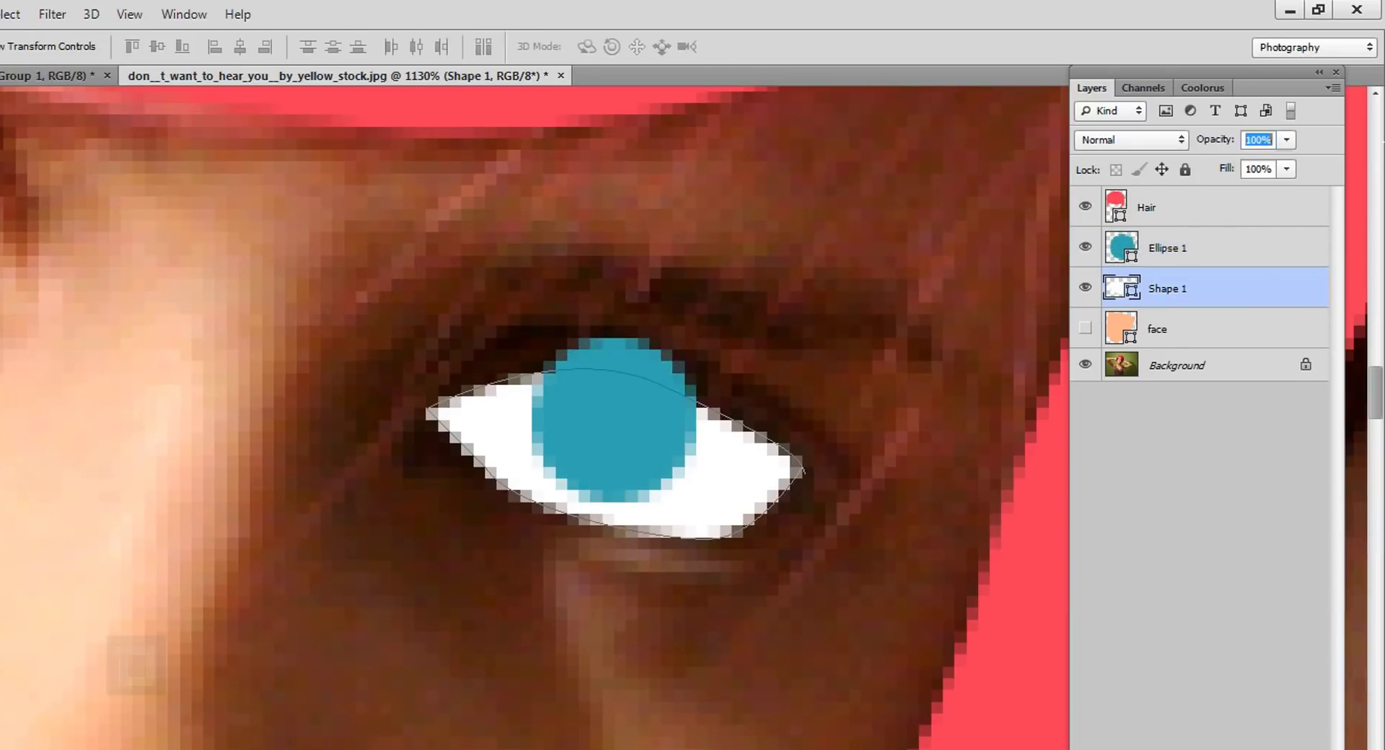
right_click(1241, 247)
left_click(1071, 352)
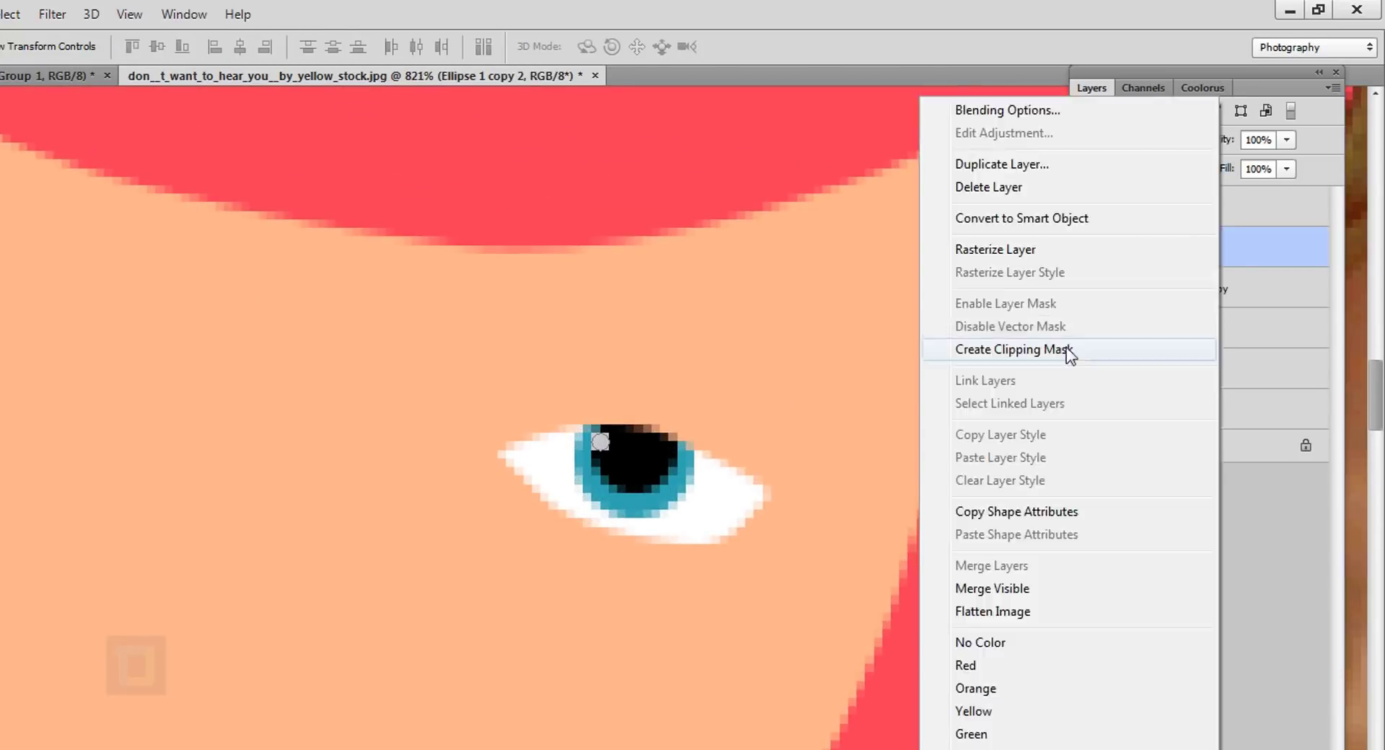
left_click(1066, 353)
key("ctrl+g")
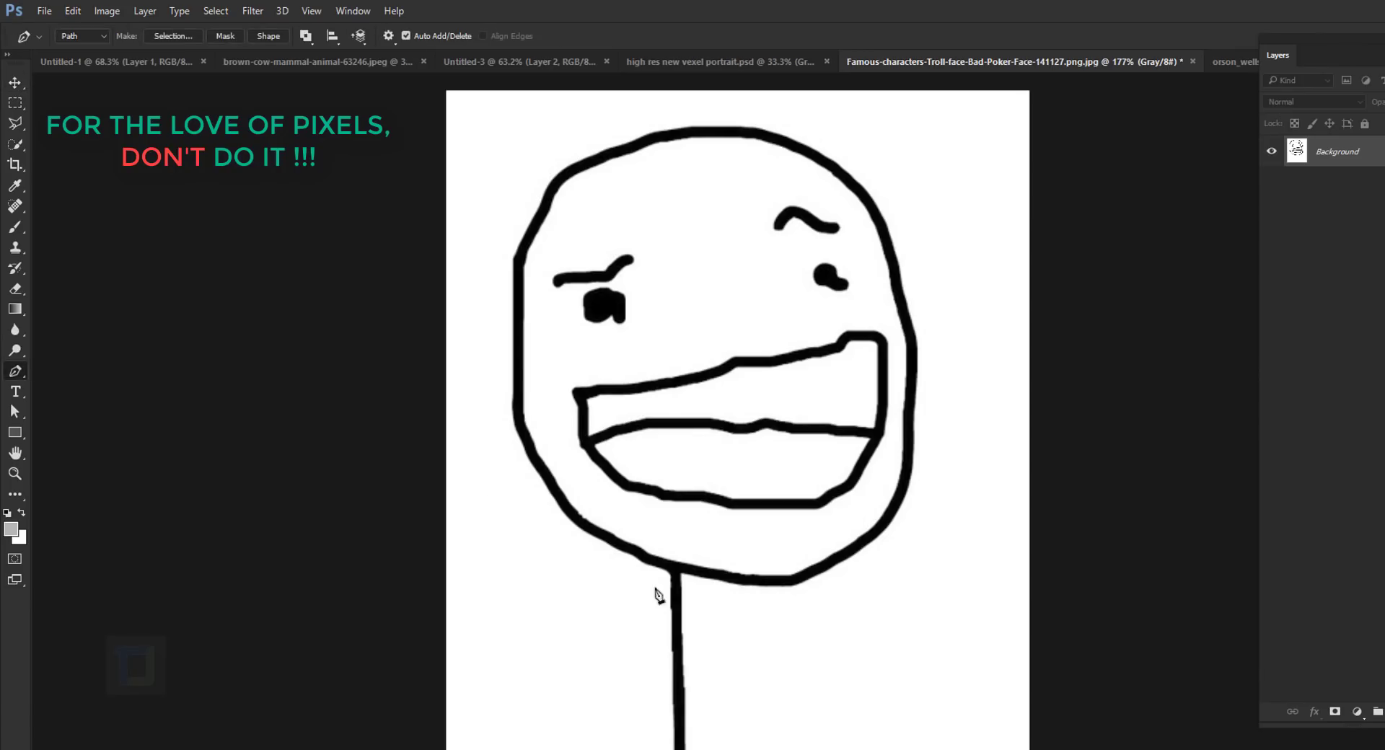
Place curved pen anchors from the left cheek over the head and down the troll face's right side.
scroll(674, 581, "up", 3)
scroll(468, 299, "up", 5)
left_click(480, 583)
left_click_drag(530, 464, 568, 421)
left_click(706, 384)
left_click_drag(706, 387, 735, 379)
left_click_drag(904, 401, 962, 447)
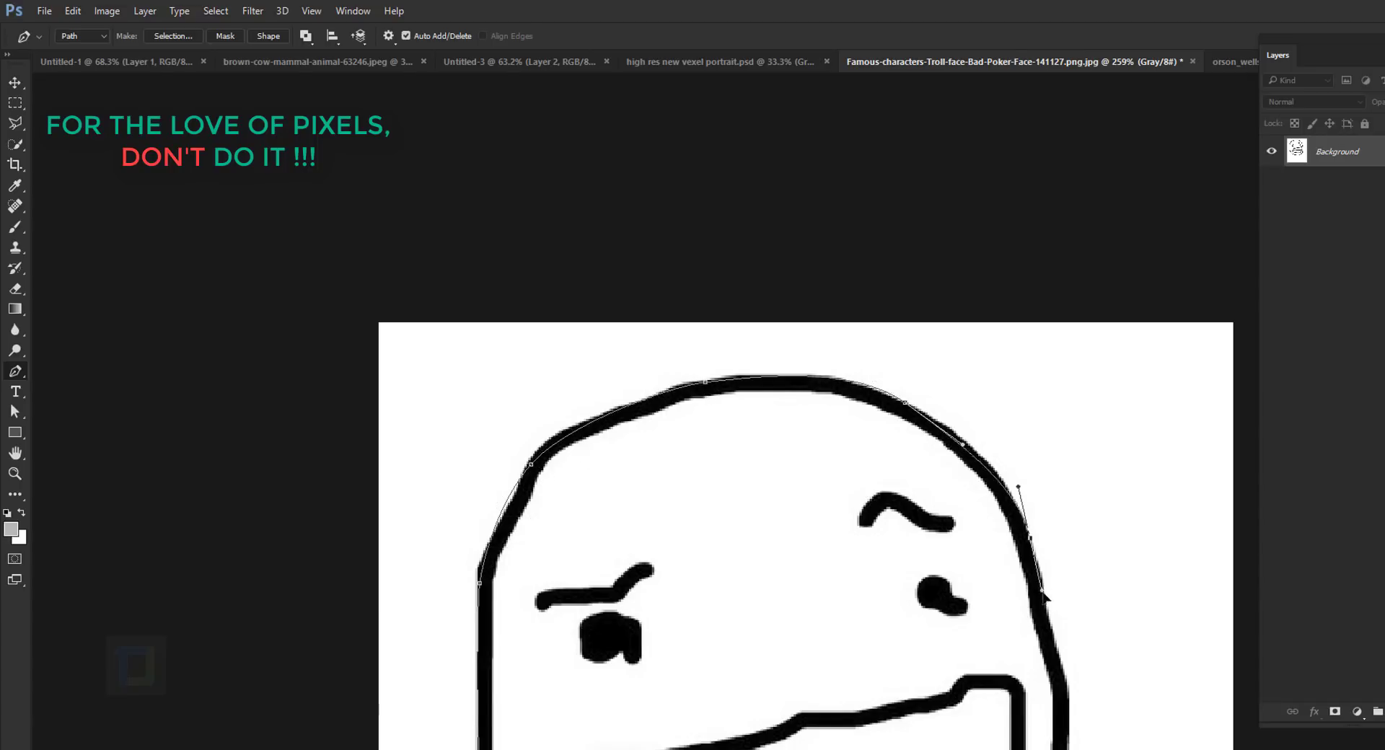
scroll(1047, 606, "down", 5)
left_click_drag(940, 331, 940, 351)
Finish the outline along the chin, close the path, and mask everything outside the face.
left_click(772, 669)
left_click(683, 668)
left_click(619, 660)
left_click_drag(602, 716, 595, 468)
left_click(586, 730)
key("ctrl+0")
key("ctrl+Return")
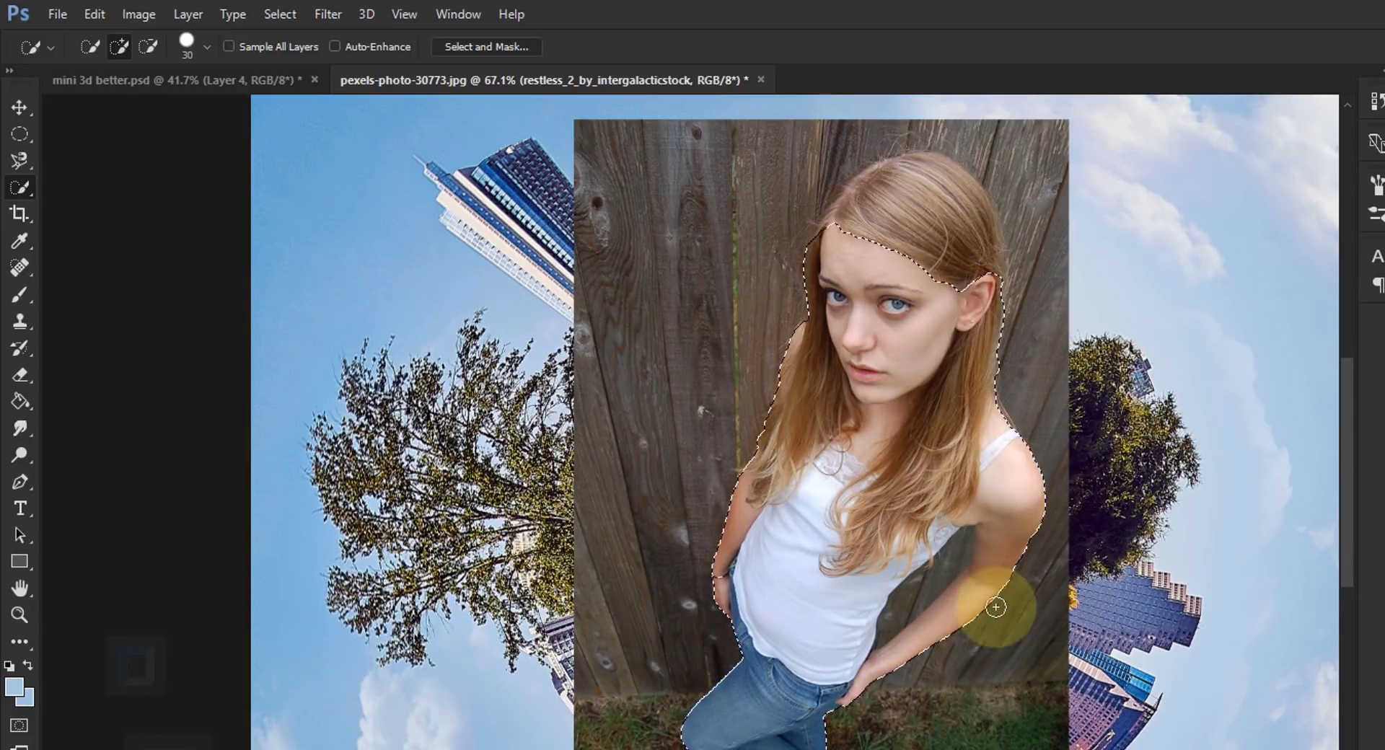
Subtract the fence gap beside the woman's arm from the selection, undoing an accidental fence addition.
key("alt")
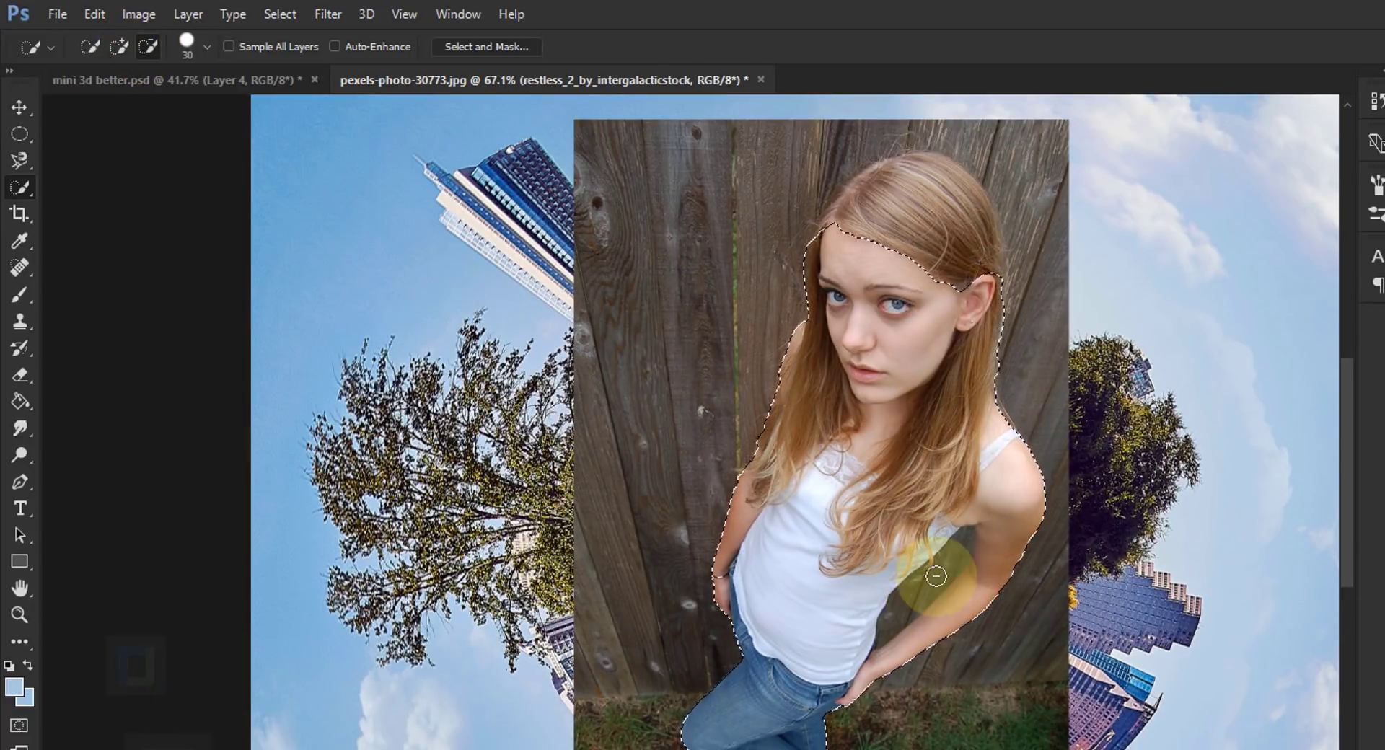
left_click_drag(935, 576, 958, 556)
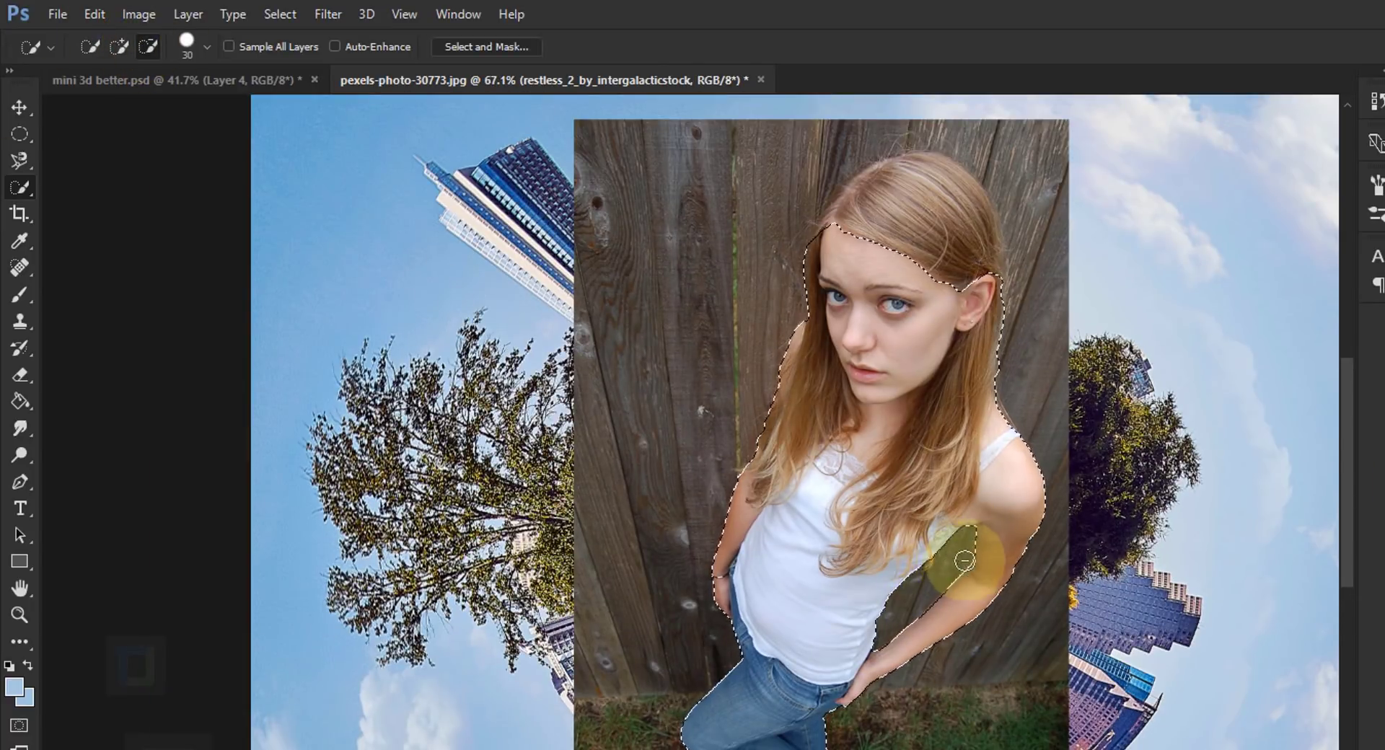
left_click(120, 47)
mouse_move(1018, 280)
left_mouse_down()
mouse_move(989, 254)
mouse_move(1015, 211)
mouse_move(1044, 300)
left_mouse_up()
key("ctrl+z")
Add the woman's full hair outline to the selection with the Magnetic Lasso.
left_click(20, 160)
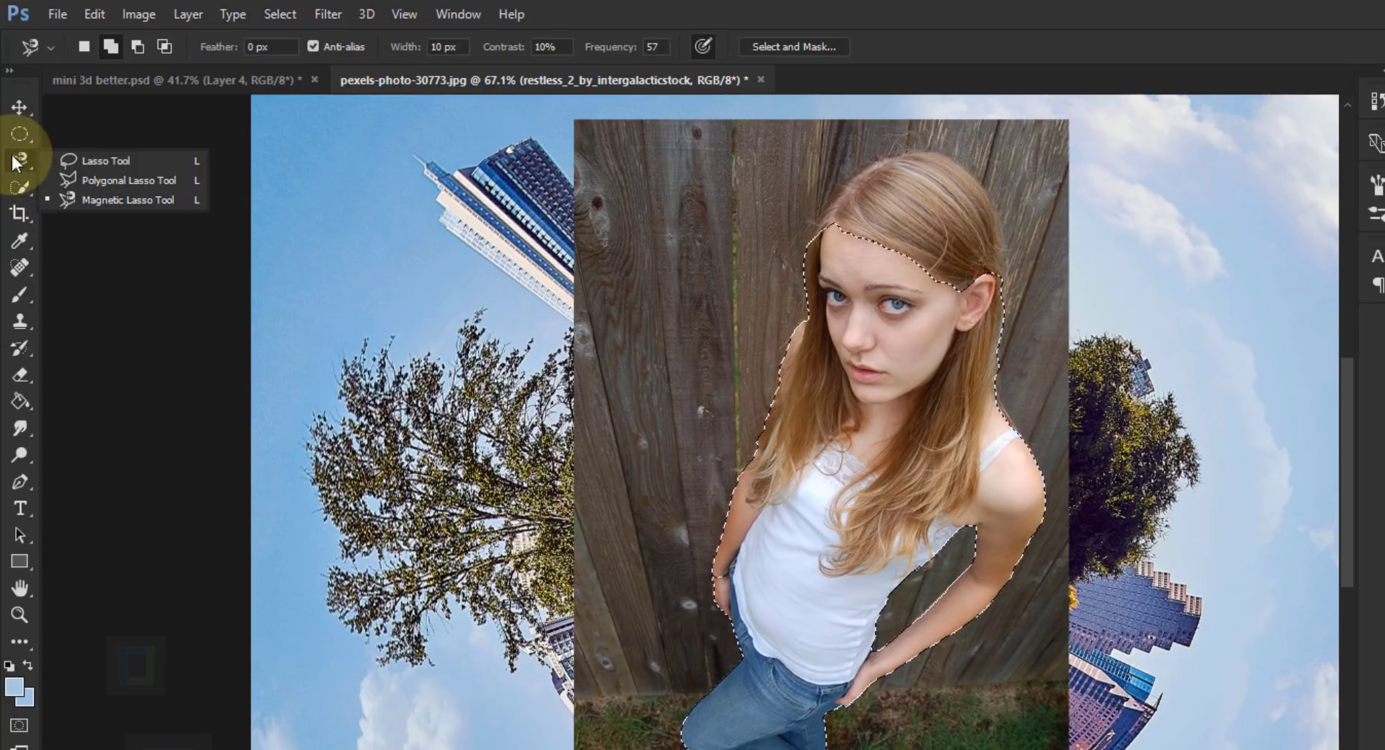
left_click(108, 200)
scroll(896, 223, "up", 4)
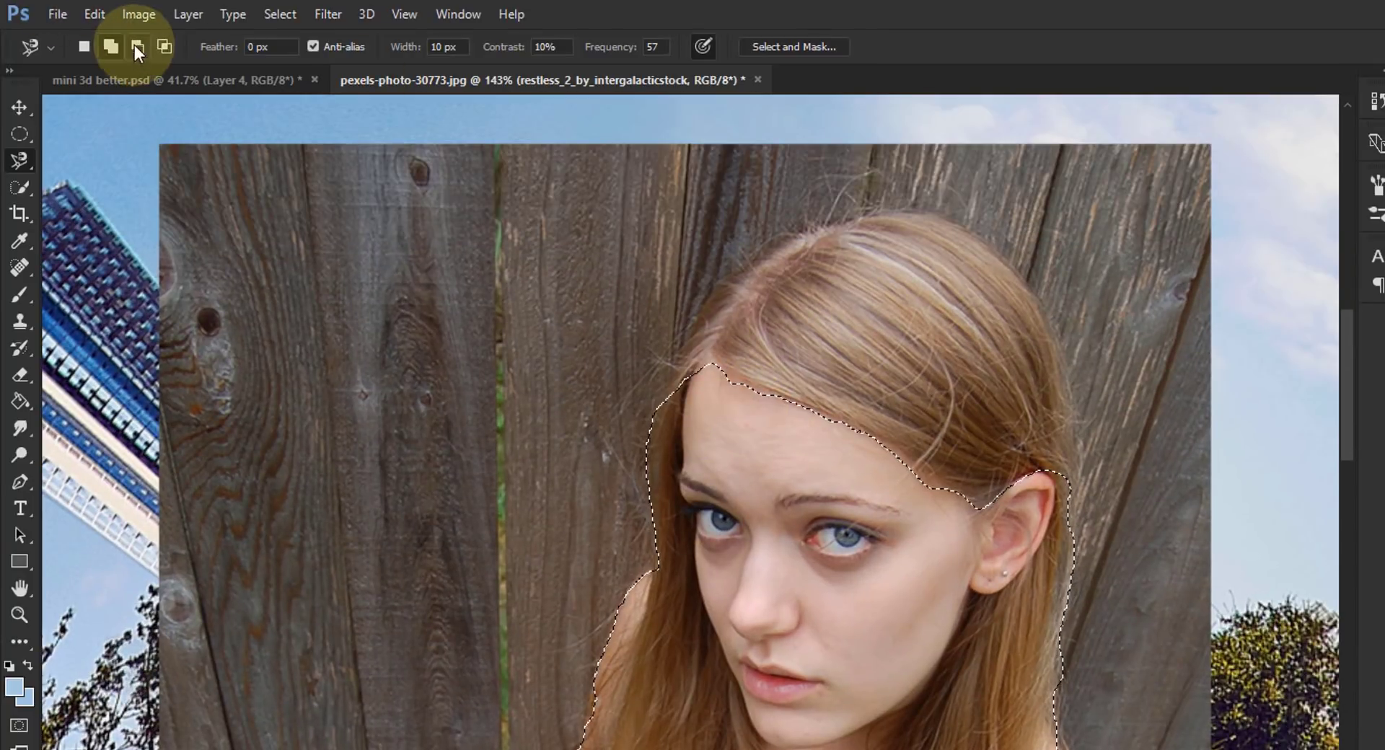
left_click(111, 47)
left_click(655, 417)
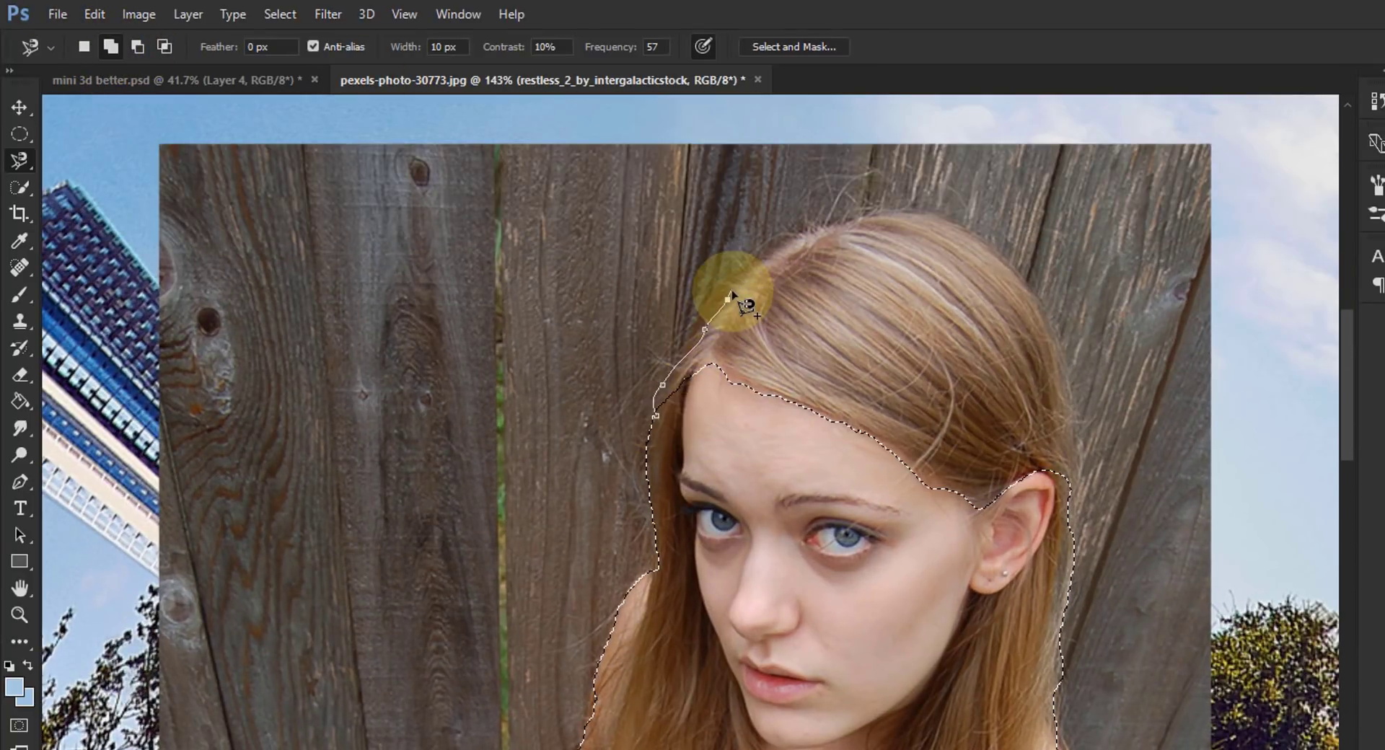
key("BackSpace")
key("BackSpace")
key("BackSpace")
key("BackSpace")
key("BackSpace")
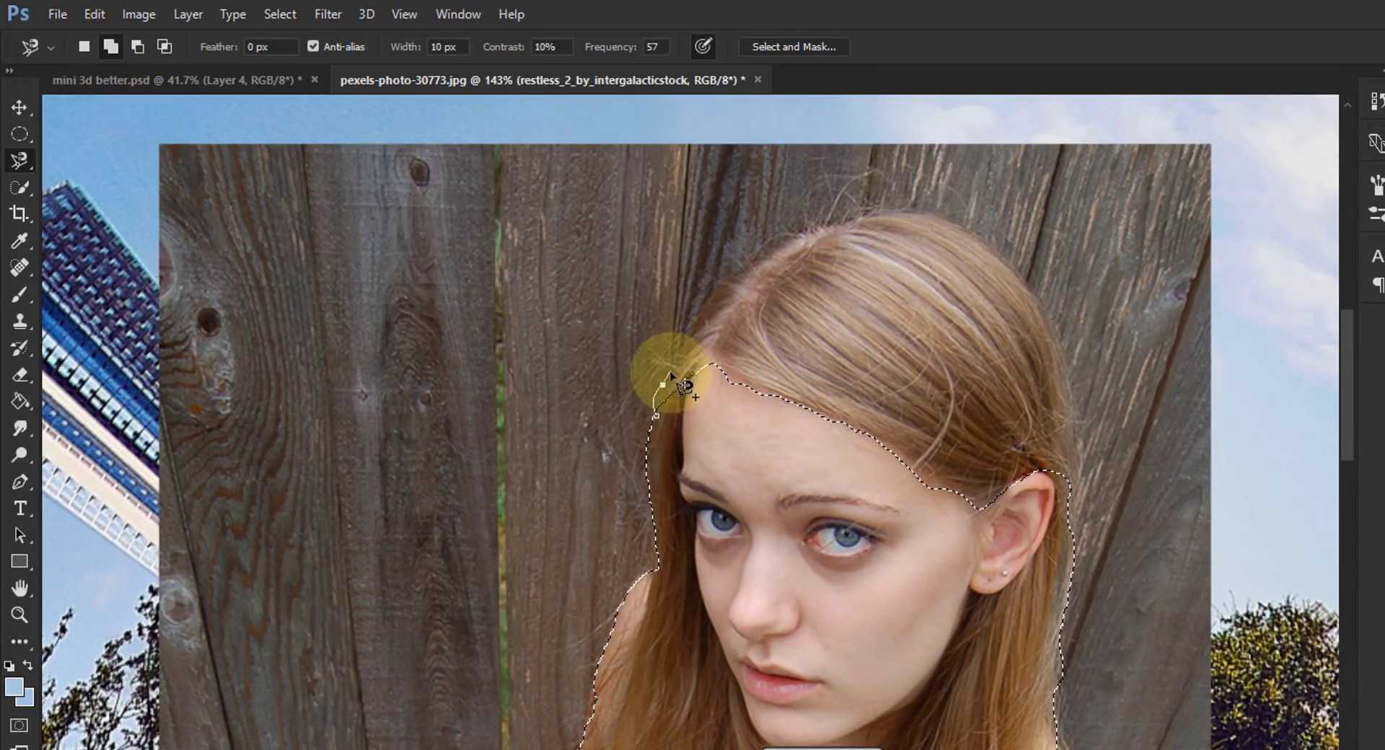
left_click(745, 522)
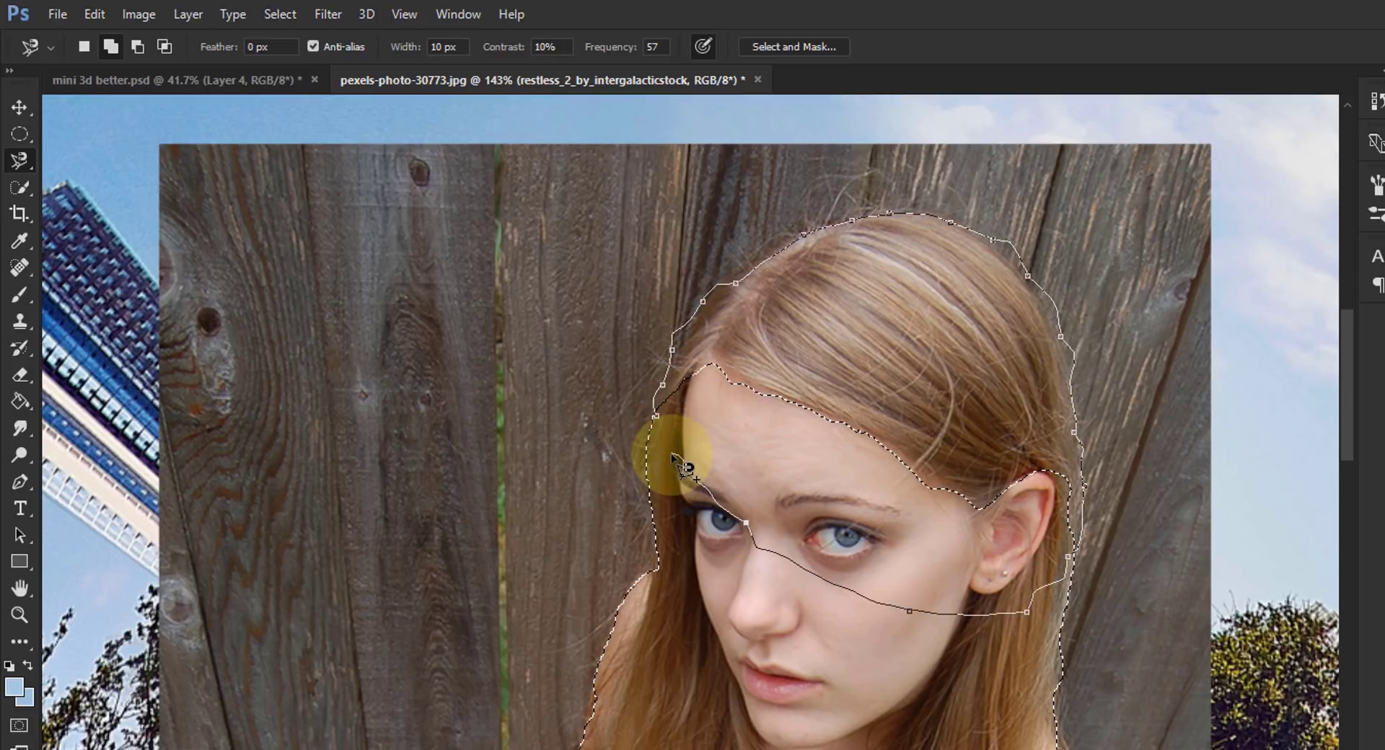
double_click(671, 456)
scroll(797, 442, "down", 6)
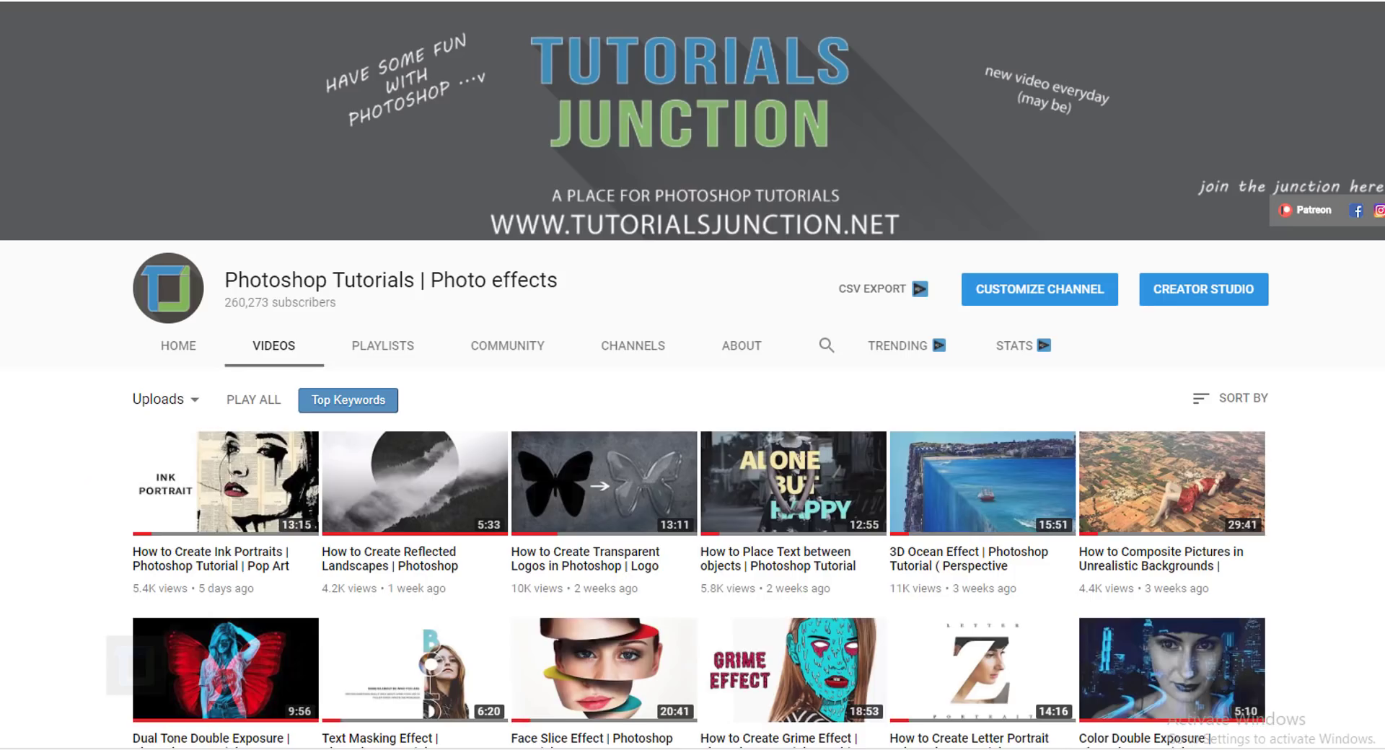
scroll(692, 375, "down", 3)
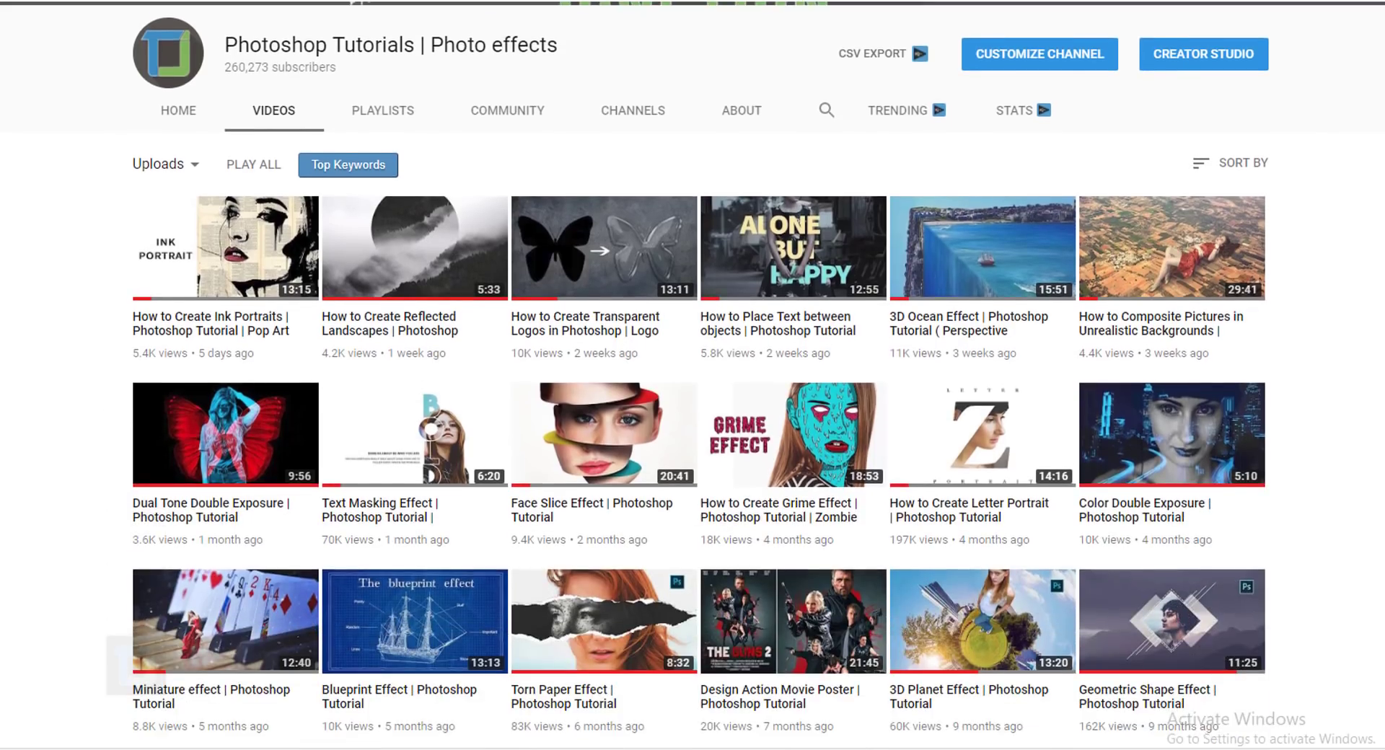
scroll(693, 397, "down", 12)
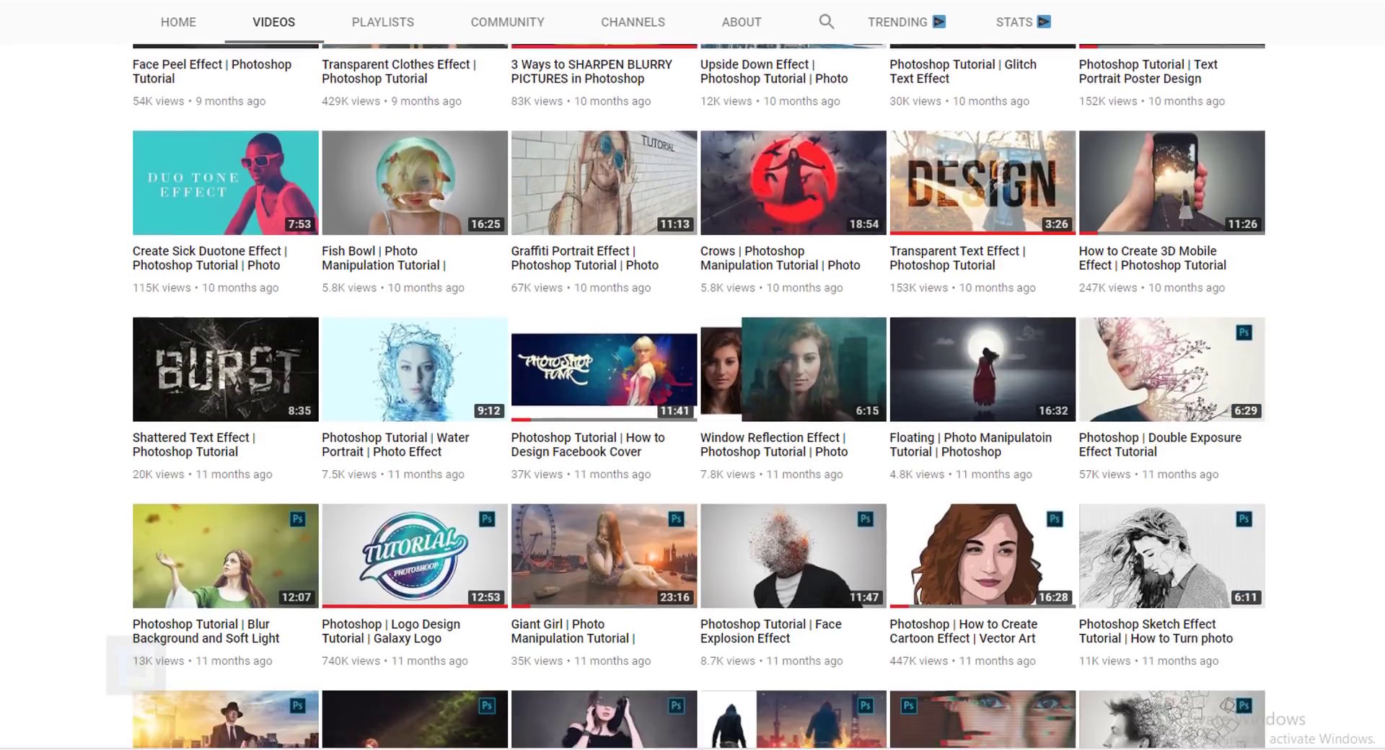
scroll(692, 397, "down", 7)
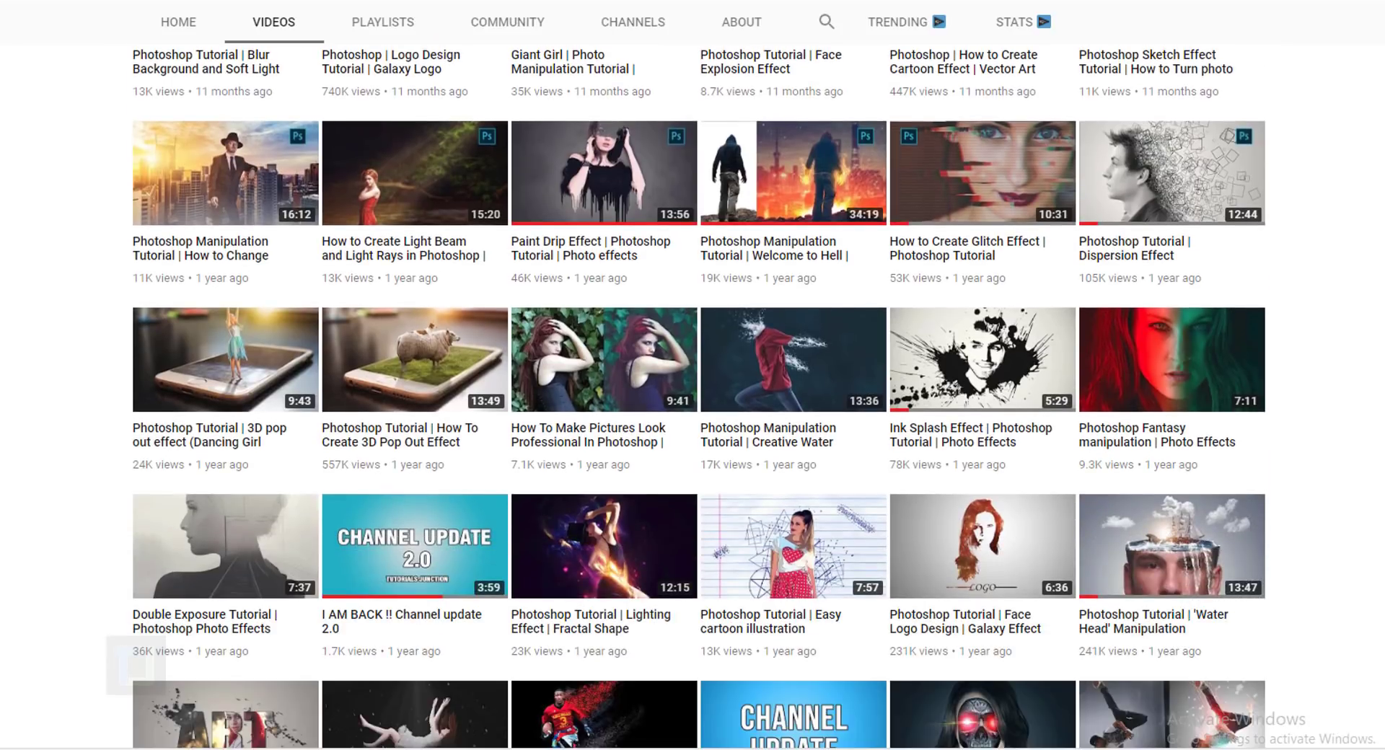